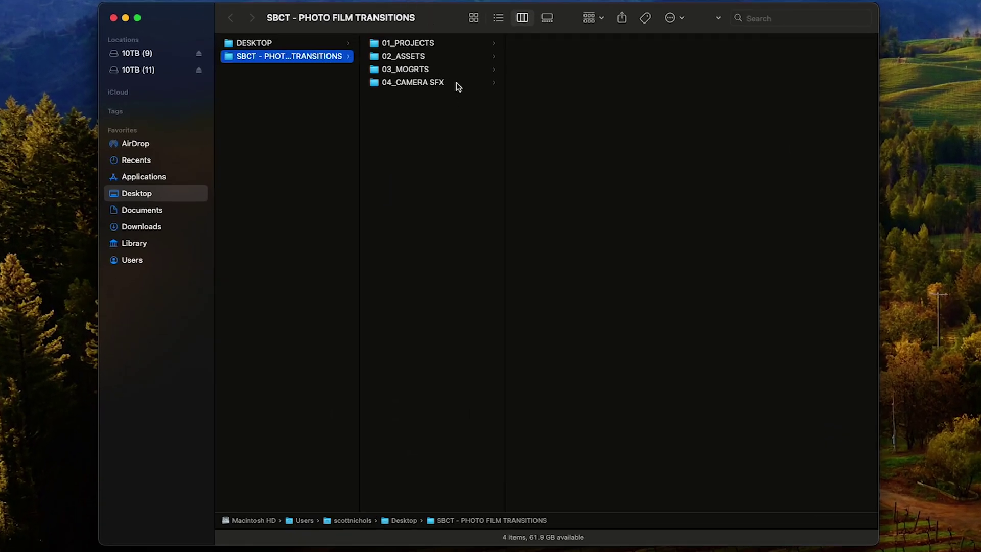
Look through the pack's 01_PROJECTS folder and the film-frame and placeholder image folders inside 02_ASSETS.
{"action": "left_click", "coordinate": [425, 46]}
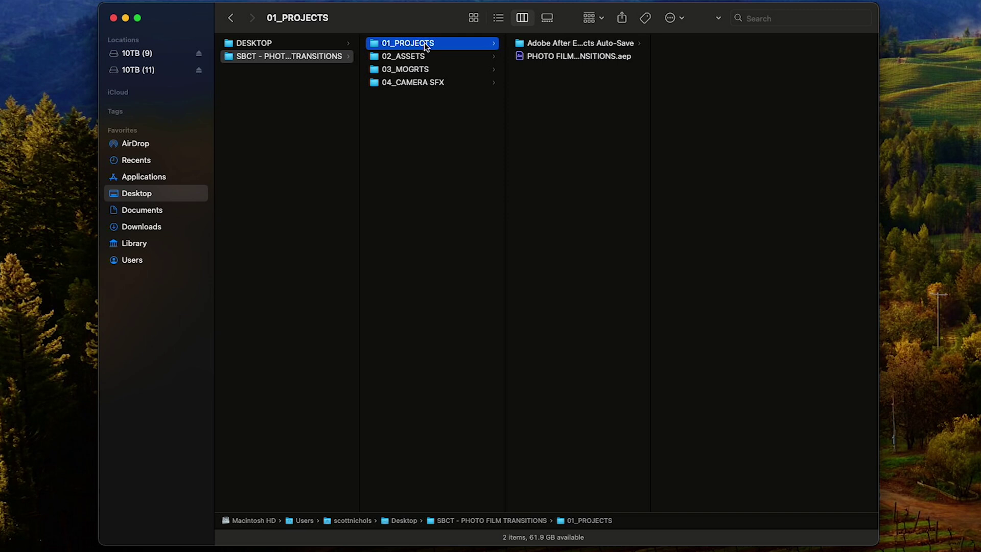
{"action": "double_click", "coordinate": [650, 125]}
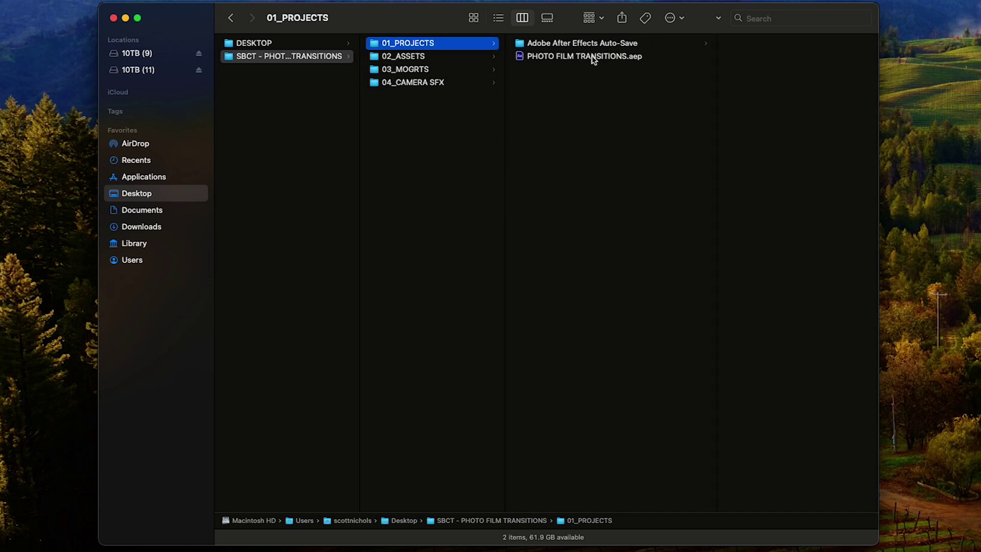
{"action": "left_click", "coordinate": [414, 57]}
{"action": "left_click", "coordinate": [532, 44]}
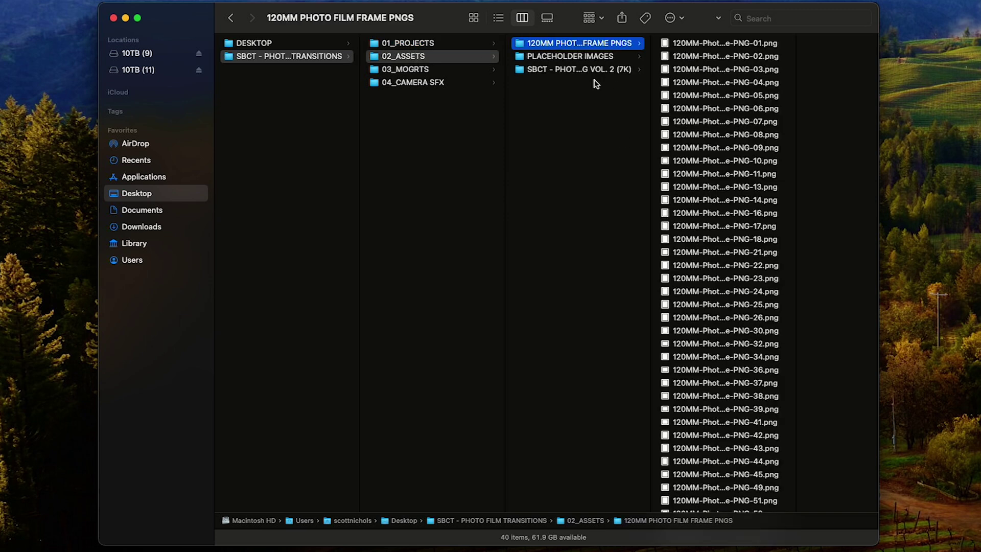
{"action": "left_click", "coordinate": [710, 107]}
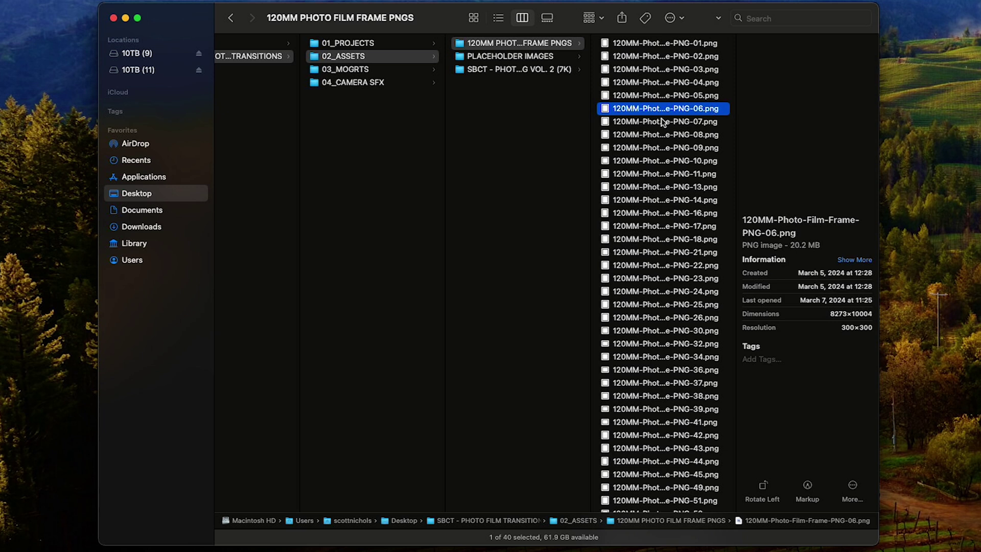
{"action": "key", "text": "Left"}
{"action": "left_click", "coordinate": [504, 57]}
{"action": "left_click", "coordinate": [672, 69]}
{"action": "left_click", "coordinate": [522, 72]}
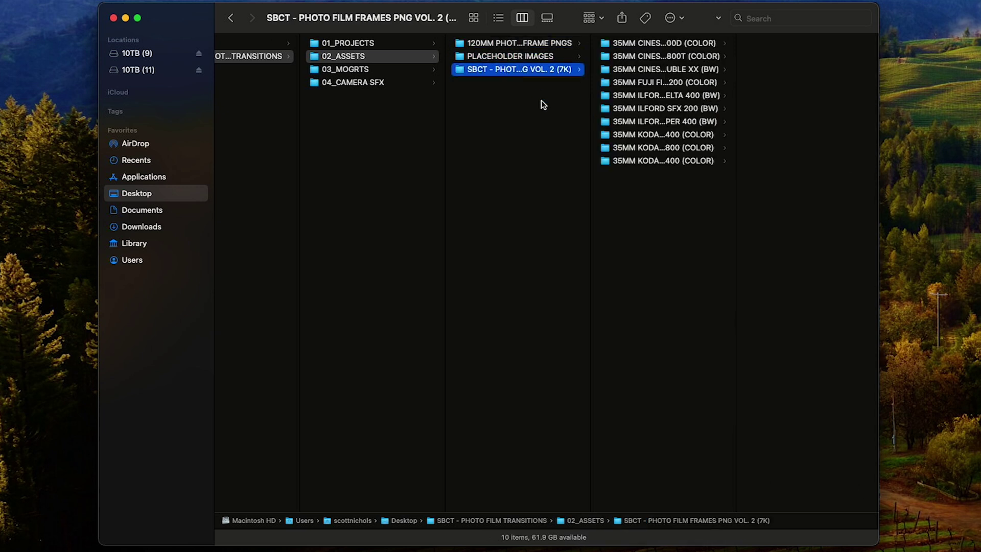
{"action": "left_click", "coordinate": [645, 95]}
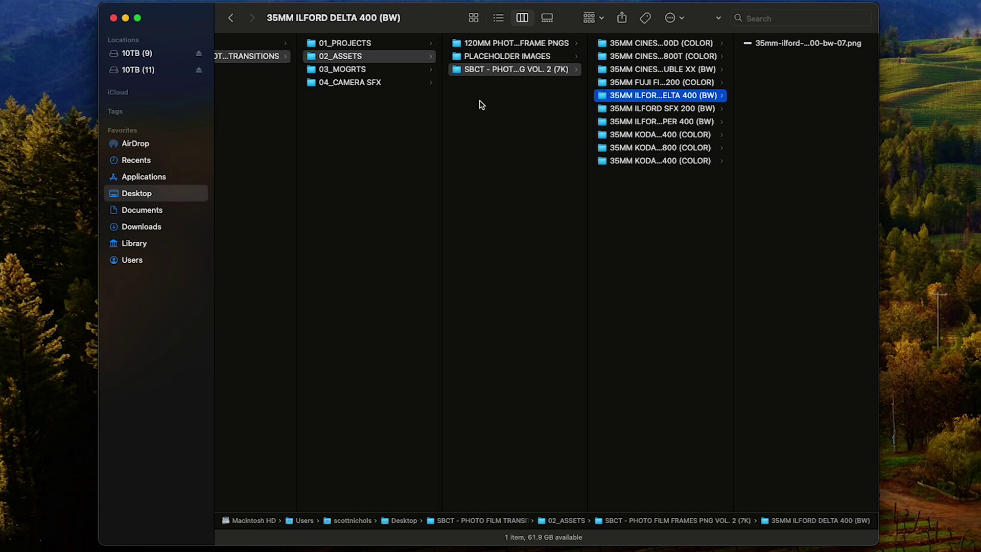
Examine the transition templates in 03_MOGRTS and the sound effects in 04_CAMERA SFX, with columns wide enough for full file names.
{"action": "left_click", "coordinate": [350, 71]}
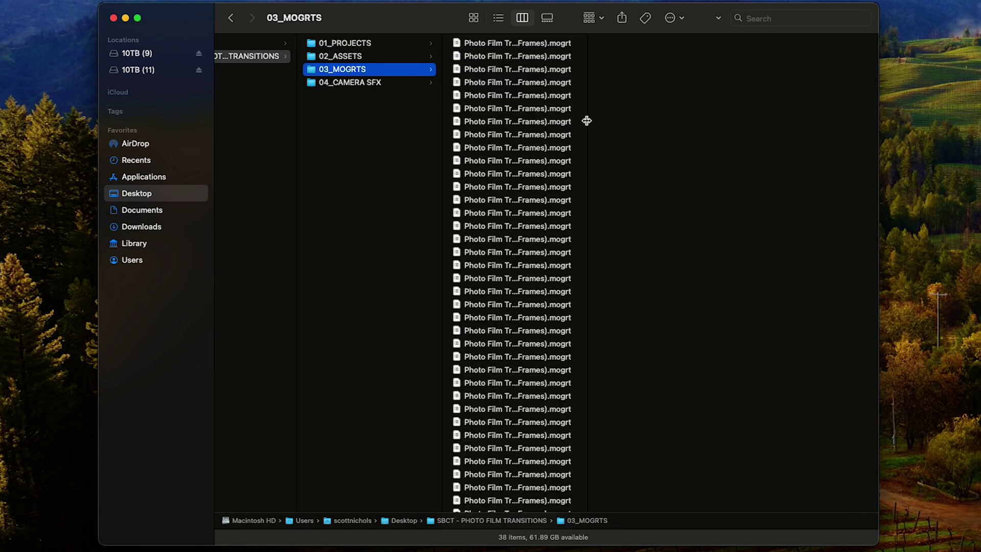
{"action": "left_click_drag", "start_coordinate": [587, 119], "coordinate": [661, 121]}
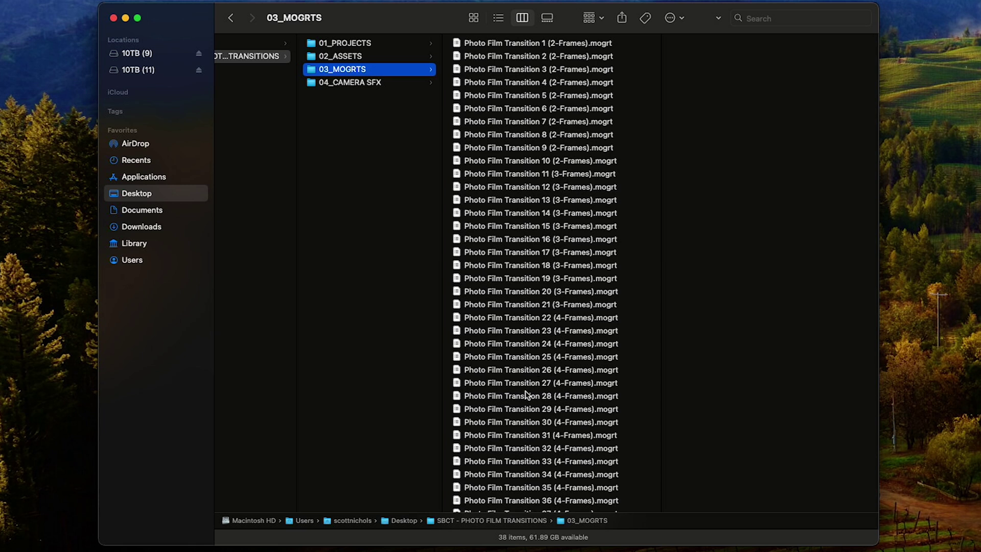
{"action": "left_click", "coordinate": [342, 84]}
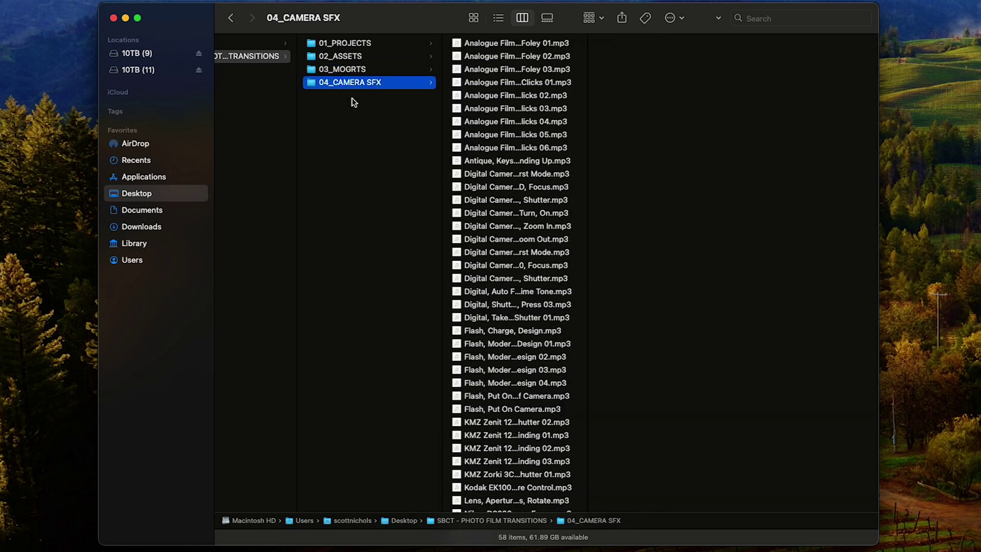
{"action": "double_click", "coordinate": [589, 133]}
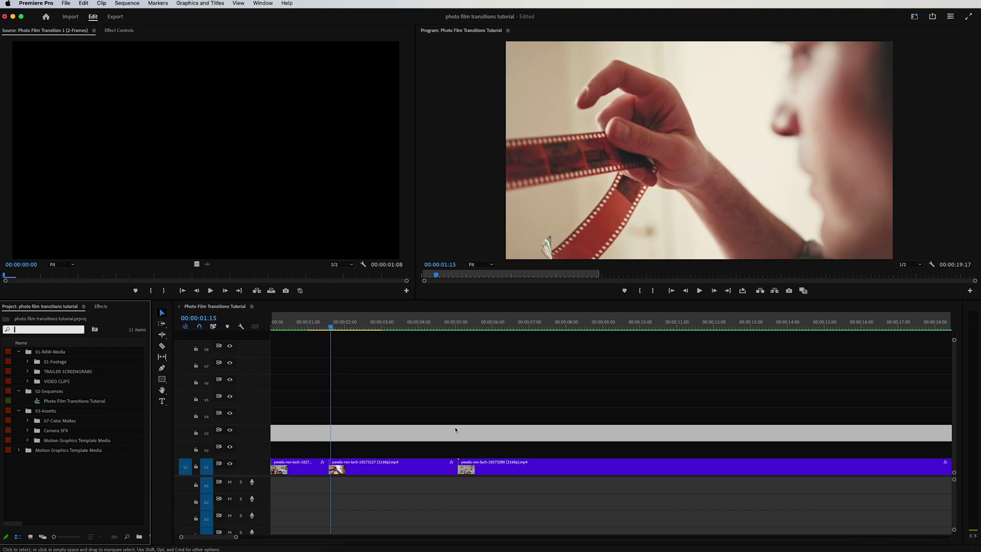
Switch to Premiere Pro, narrow its window to uncover the desktop, and show a widened Essential Graphics panel.
{"action": "left_click_drag", "start_coordinate": [455, 430], "coordinate": [456, 413]}
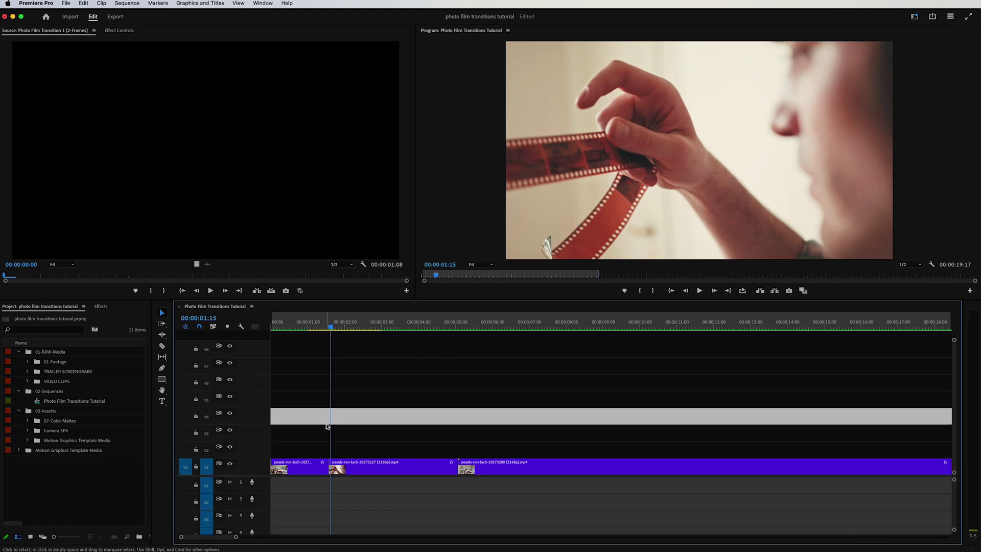
{"action": "left_click_drag", "start_coordinate": [980, 542], "coordinate": [576, 541]}
{"action": "left_click", "coordinate": [262, 3]}
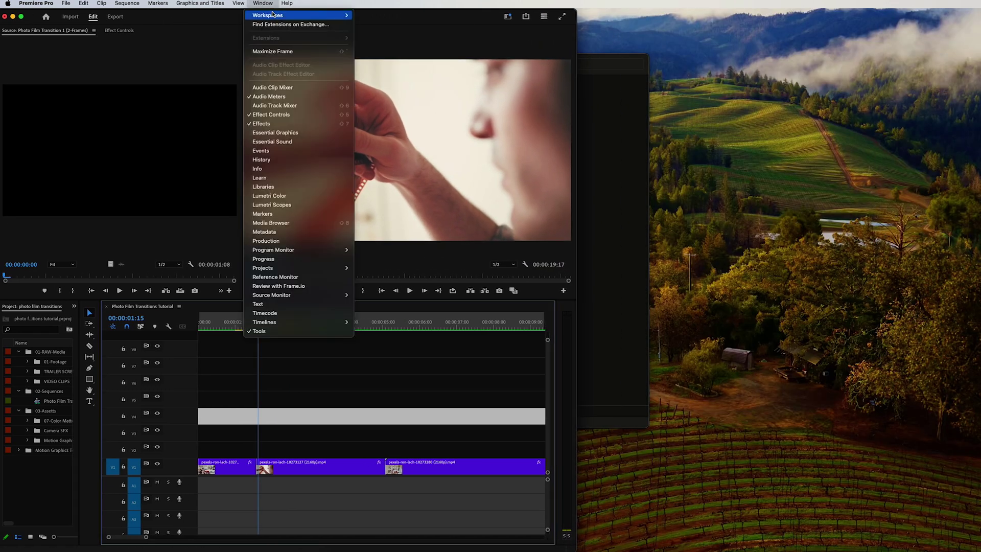
{"action": "left_click", "coordinate": [268, 135]}
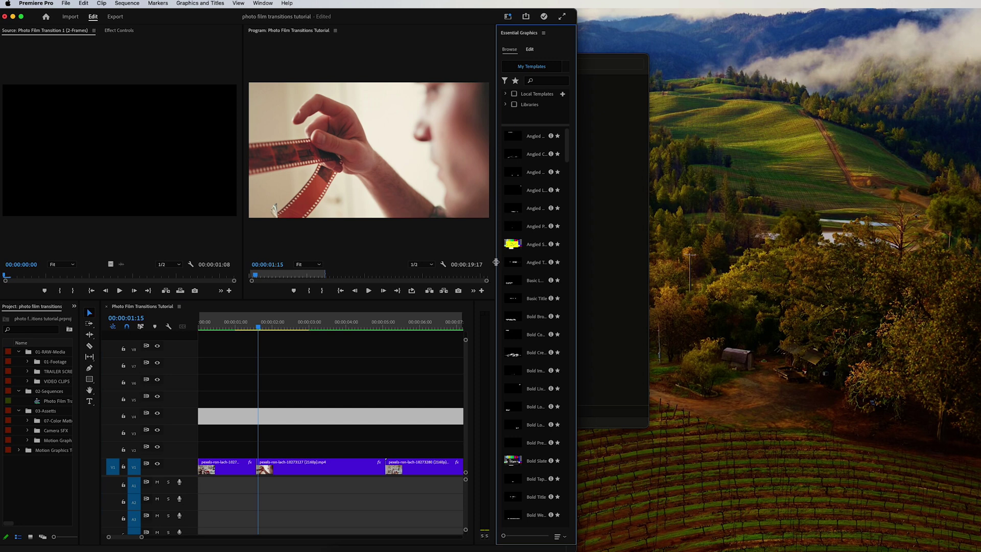
{"action": "left_click_drag", "start_coordinate": [496, 262], "coordinate": [451, 262]}
Add all MOGRT files from the 03_MOGRTS folder in Finder to the Essential Graphics templates, and restore the Premiere Pro window's full width.
{"action": "left_click", "coordinate": [606, 247]}
{"action": "left_click_drag", "start_coordinate": [437, 70], "coordinate": [622, 77]}
{"action": "left_click", "coordinate": [571, 110]}
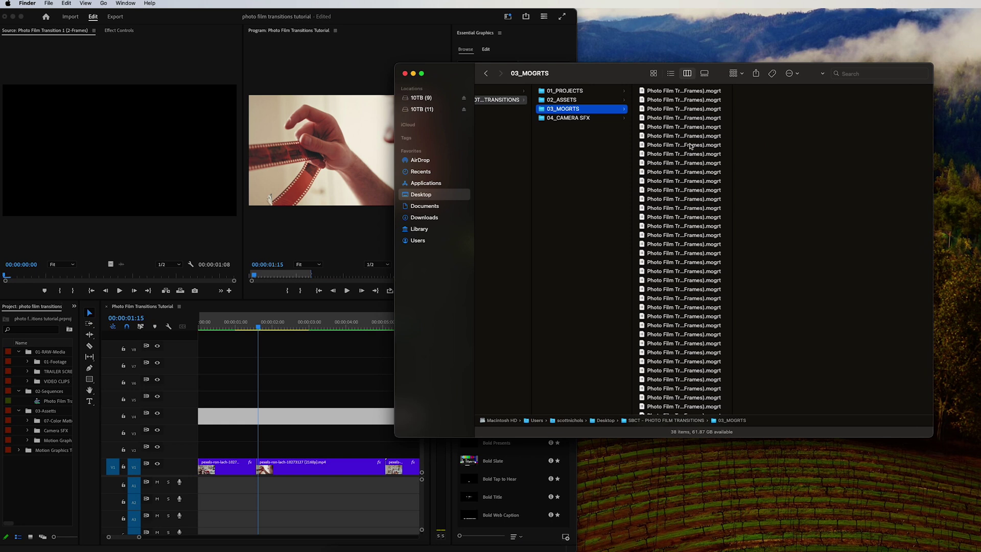
{"action": "left_click", "coordinate": [690, 144]}
{"action": "key", "text": "super+a"}
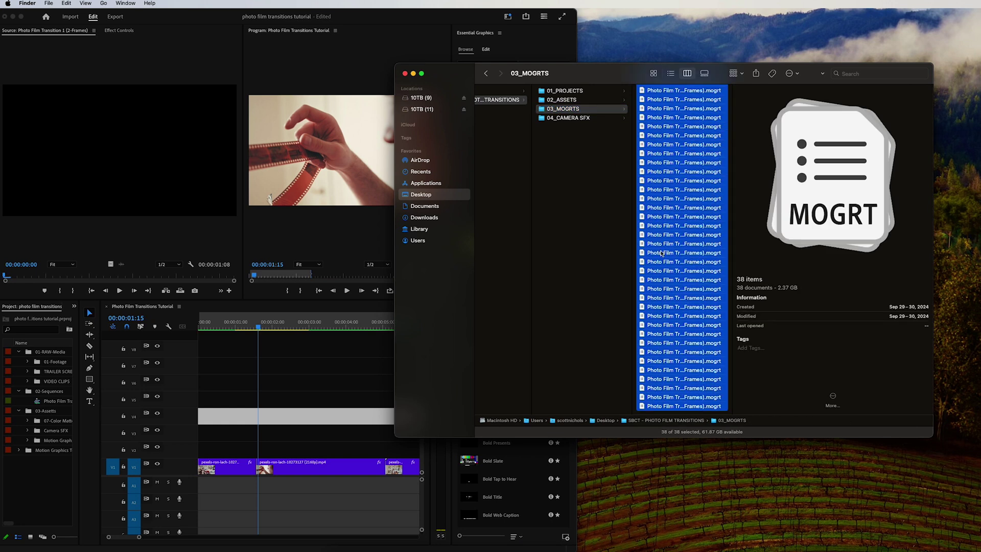
{"action": "left_click_drag", "start_coordinate": [643, 407], "coordinate": [659, 390]}
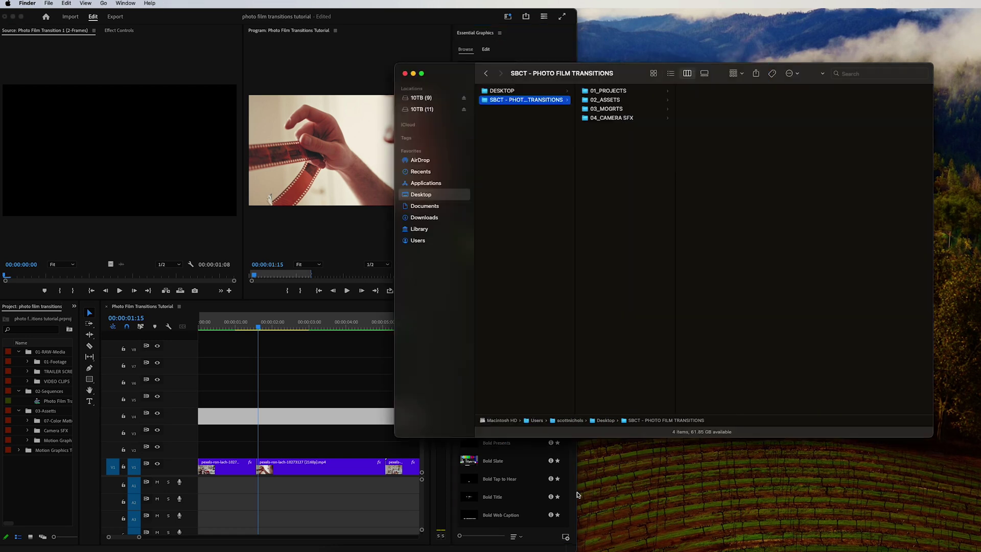
{"action": "left_click_drag", "start_coordinate": [577, 495], "coordinate": [980, 495]}
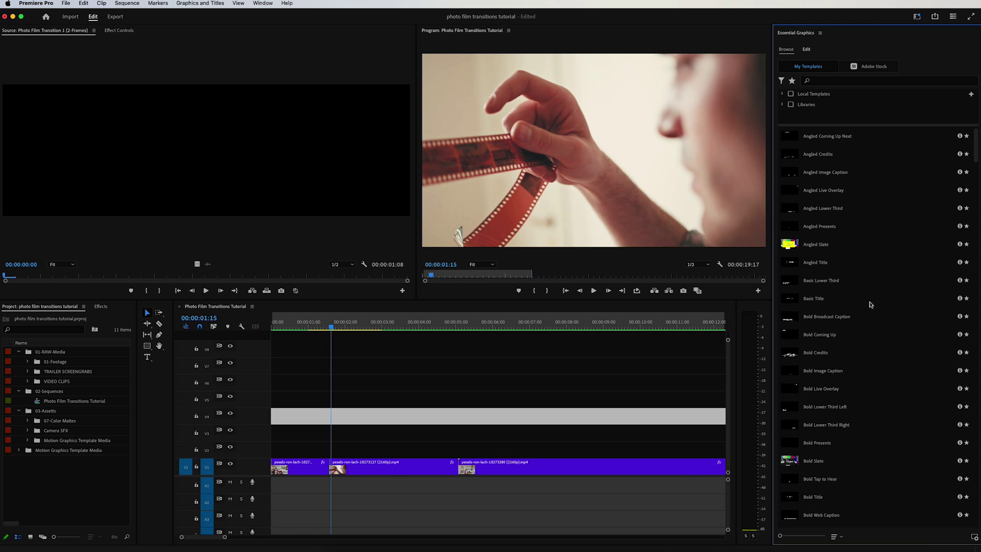
Place the Photo Film Transition 28 (4-Frames) template on V2 over the cut between the first two clips, and select it for editing.
{"action": "scroll", "coordinate": [826, 250], "scroll_direction": "down", "scroll_amount": 15}
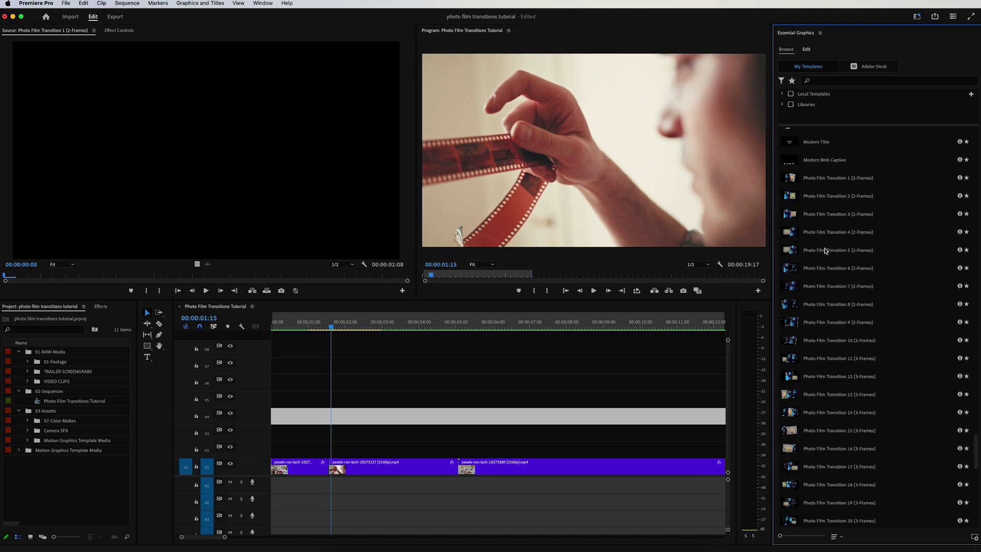
{"action": "scroll", "coordinate": [827, 250], "scroll_direction": "up", "scroll_amount": 4}
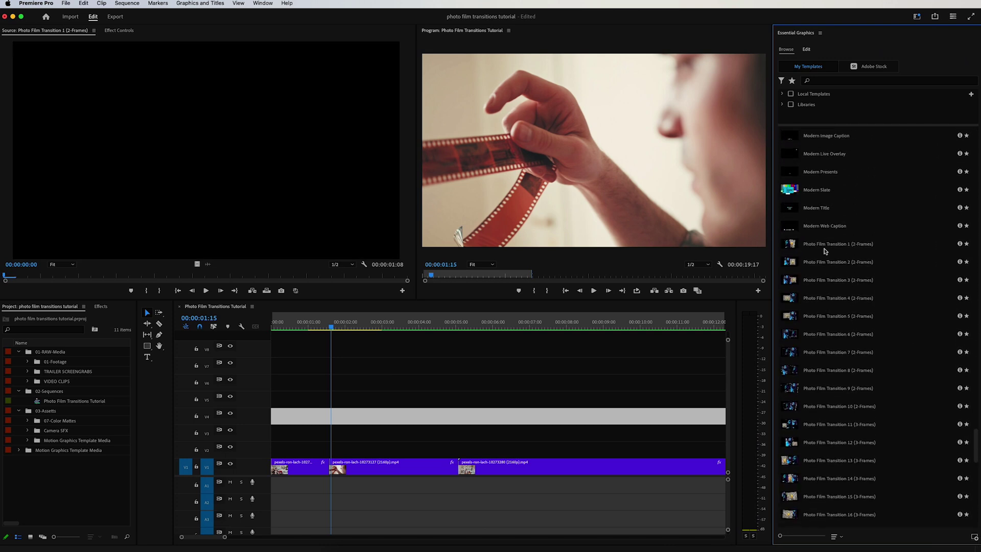
{"action": "scroll", "coordinate": [824, 250], "scroll_direction": "down", "scroll_amount": 6}
{"action": "left_click_drag", "start_coordinate": [773, 286], "coordinate": [824, 286]}
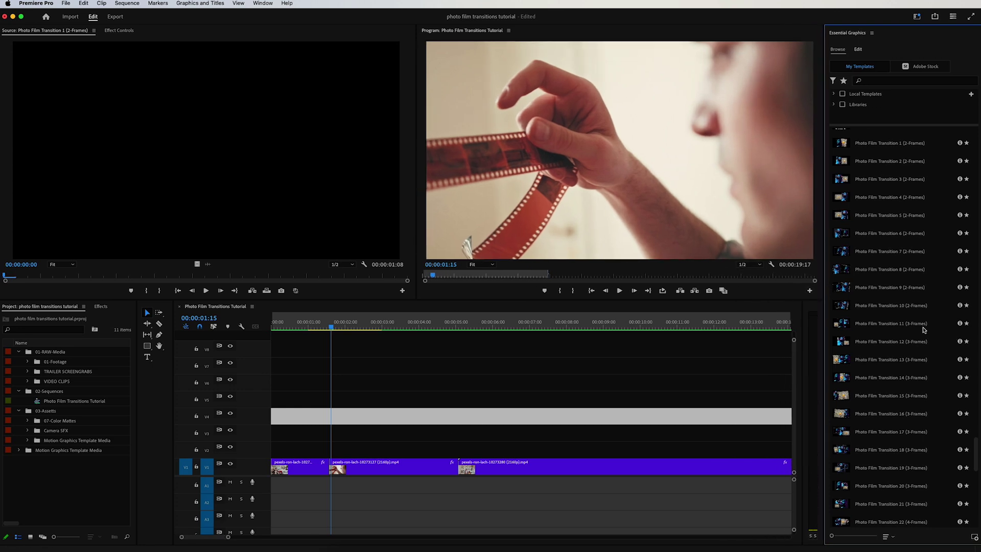
{"action": "scroll", "coordinate": [871, 325], "scroll_direction": "down", "scroll_amount": 20}
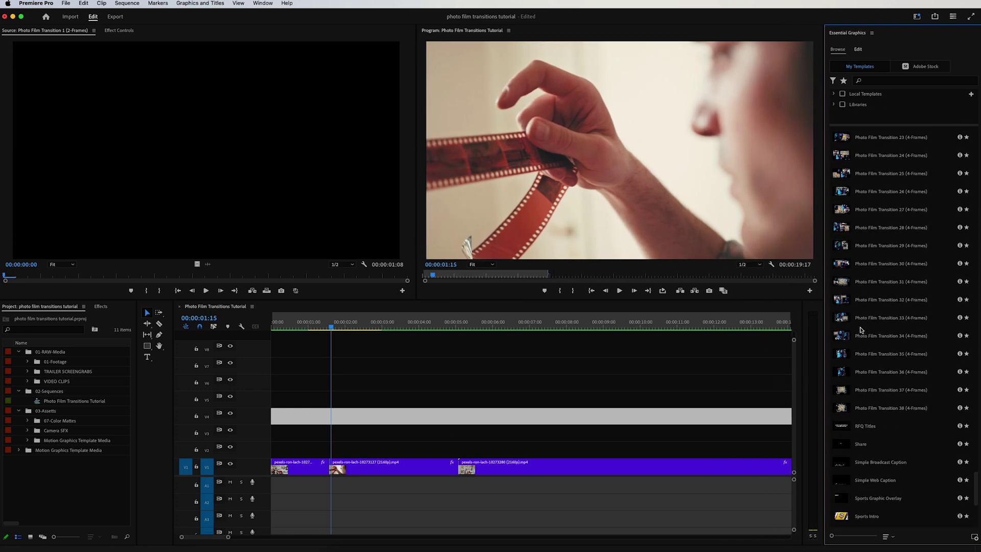
{"action": "scroll", "coordinate": [862, 330], "scroll_direction": "up", "scroll_amount": 3}
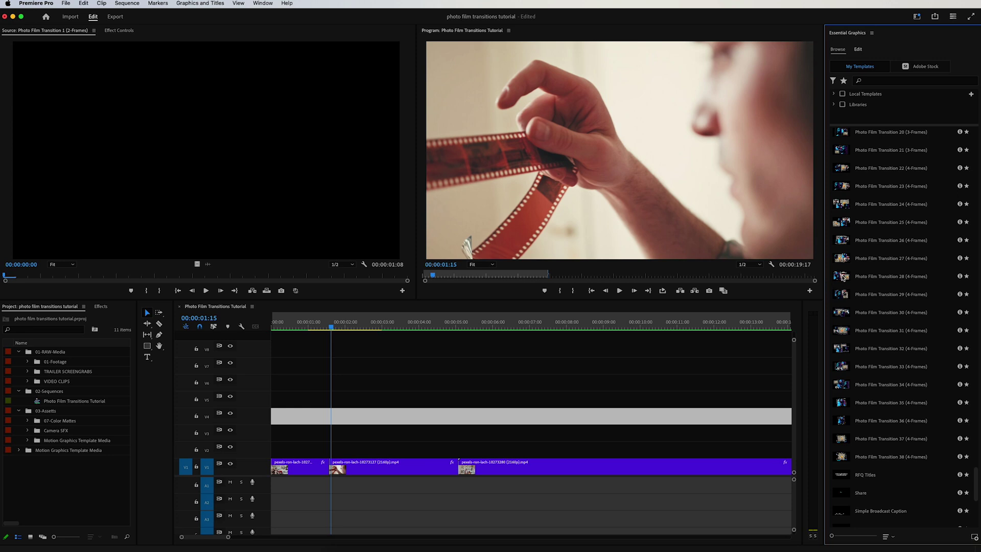
{"action": "left_click", "coordinate": [844, 277]}
{"action": "left_click_drag", "start_coordinate": [843, 278], "coordinate": [303, 447]}
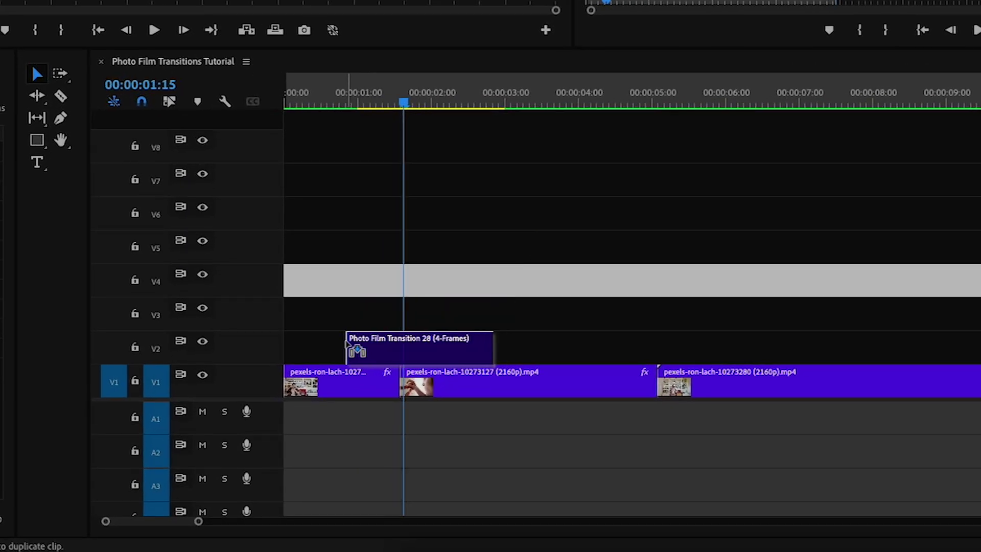
{"action": "left_click_drag", "start_coordinate": [347, 346], "coordinate": [349, 345]}
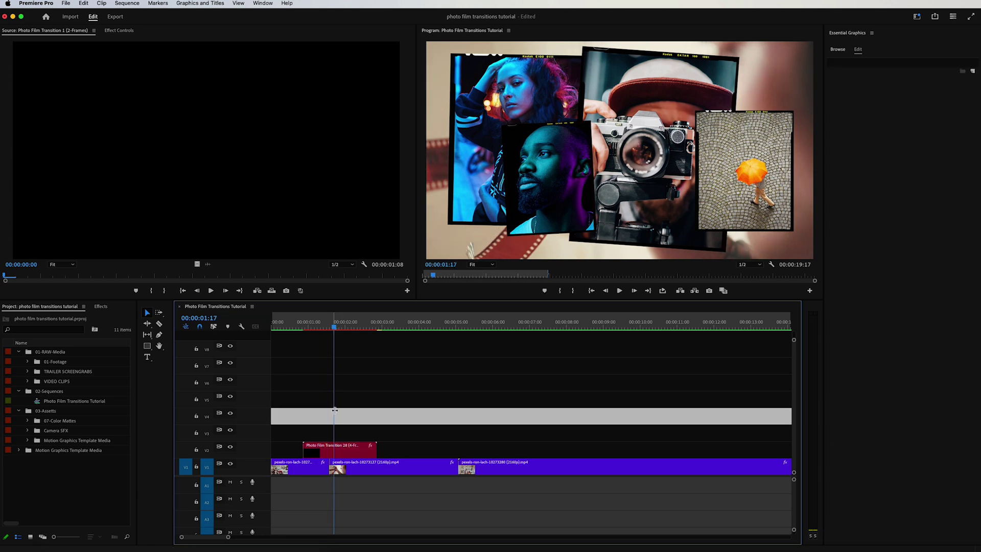
{"action": "left_click", "coordinate": [335, 451]}
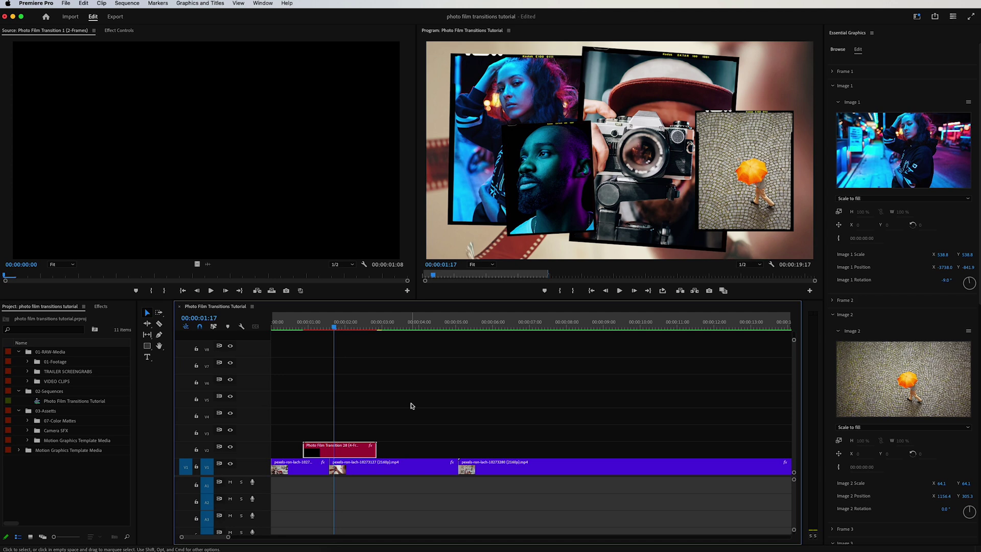
Export the sequence frame at 00:00:09:08 as a JPEG still and import it into the project.
{"action": "left_click_drag", "start_coordinate": [432, 327], "coordinate": [605, 325]}
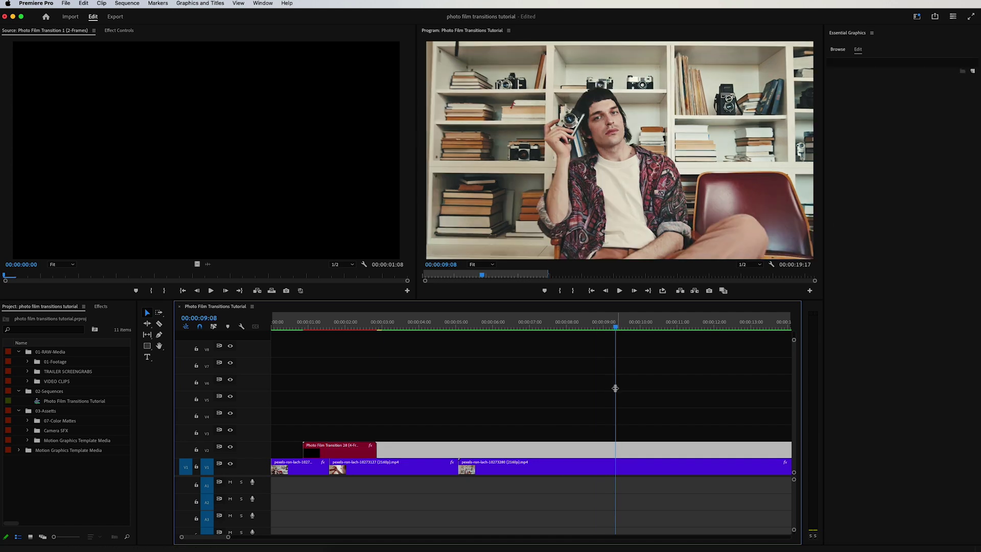
{"action": "left_click", "coordinate": [613, 473]}
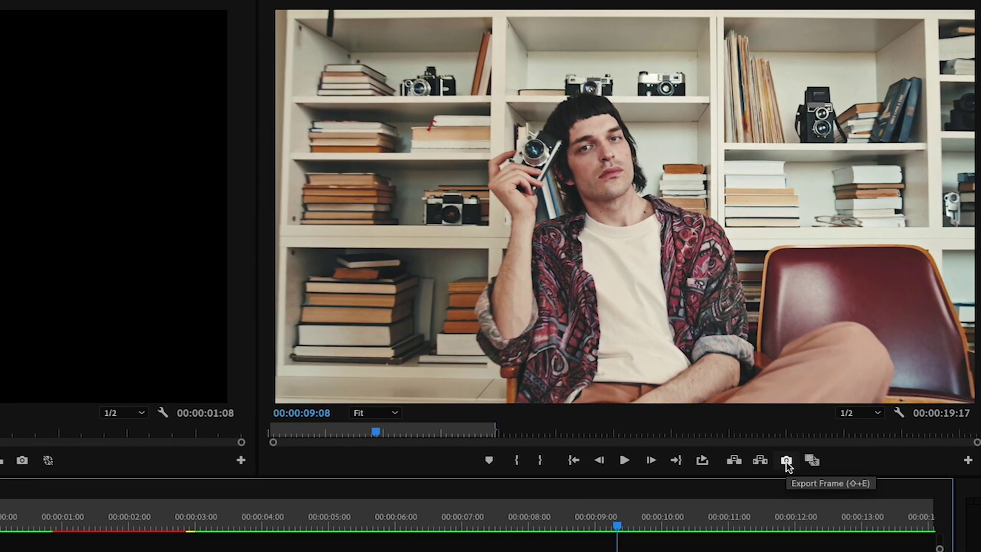
{"action": "left_click", "coordinate": [786, 461]}
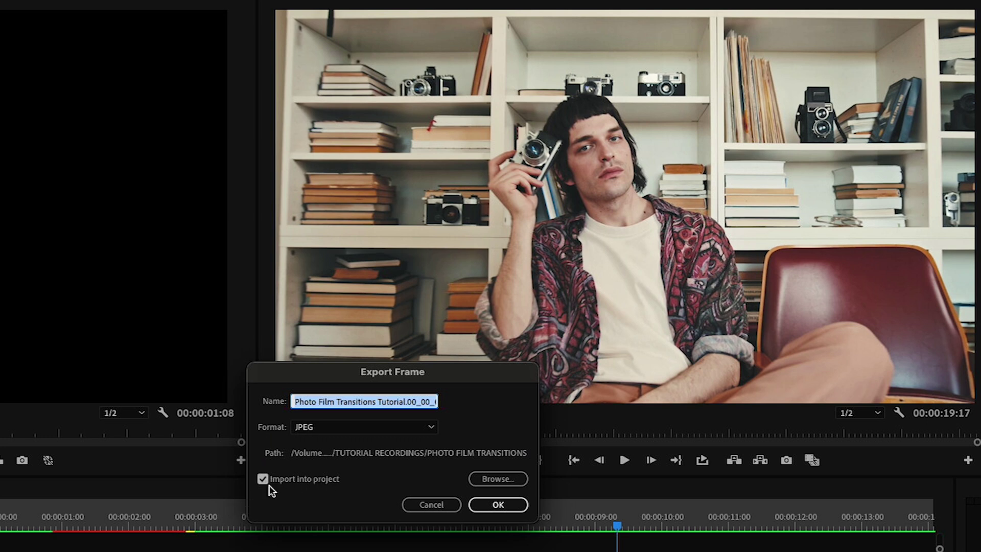
{"action": "left_click", "coordinate": [499, 505]}
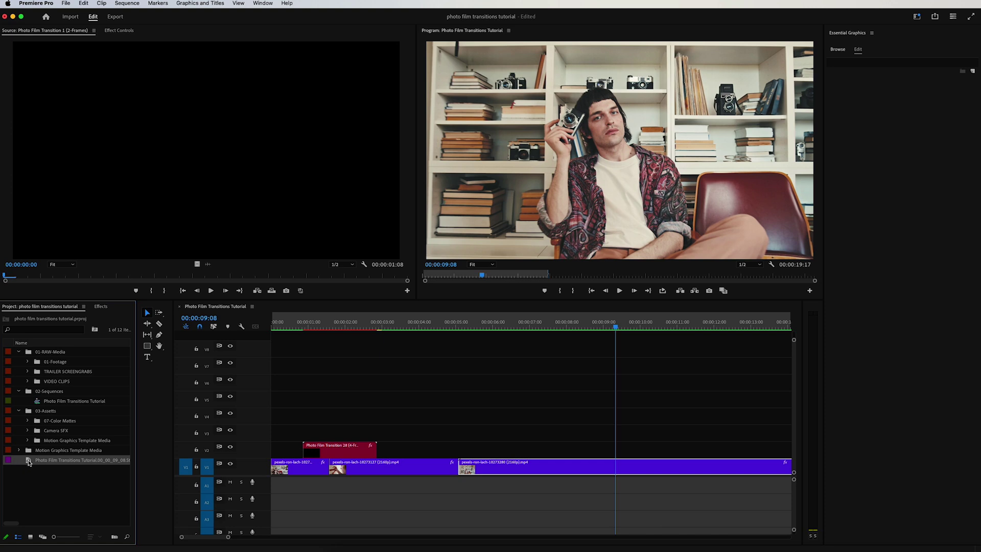
Export the frames at 00:00:10:08 and 00:00:12:02 as JPEG stills imported into the project.
{"action": "left_click", "coordinate": [653, 325]}
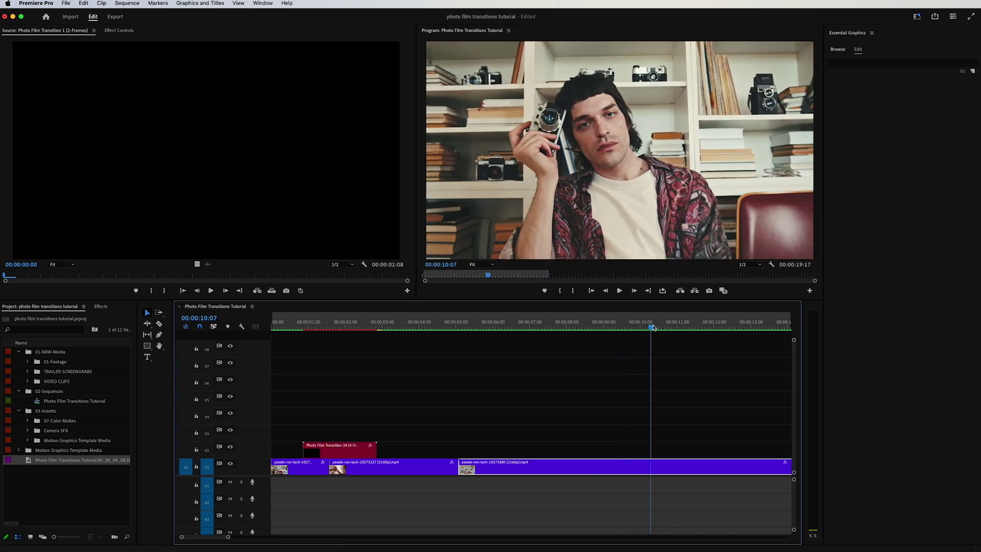
{"action": "left_click", "coordinate": [722, 292]}
{"action": "left_click", "coordinate": [547, 315]}
{"action": "left_click_drag", "start_coordinate": [664, 325], "coordinate": [717, 326]}
{"action": "left_click", "coordinate": [710, 291]}
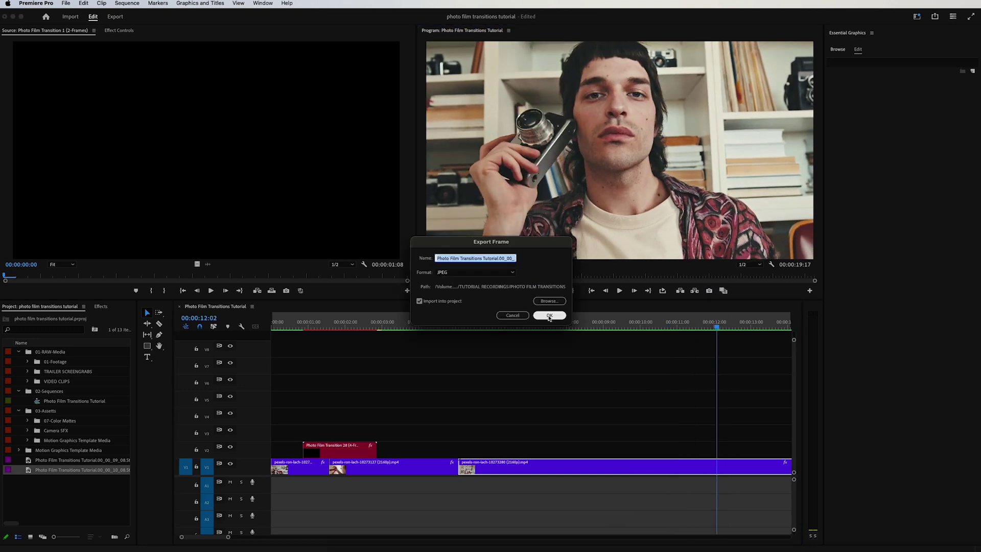
{"action": "left_click", "coordinate": [548, 315]}
Export the frame at 00:00:13:19 as another JPEG still imported into the project.
{"action": "scroll", "coordinate": [547, 385], "scroll_direction": "right", "scroll_amount": 5}
{"action": "left_click_drag", "start_coordinate": [537, 326], "coordinate": [583, 324]}
{"action": "left_click", "coordinate": [710, 290]}
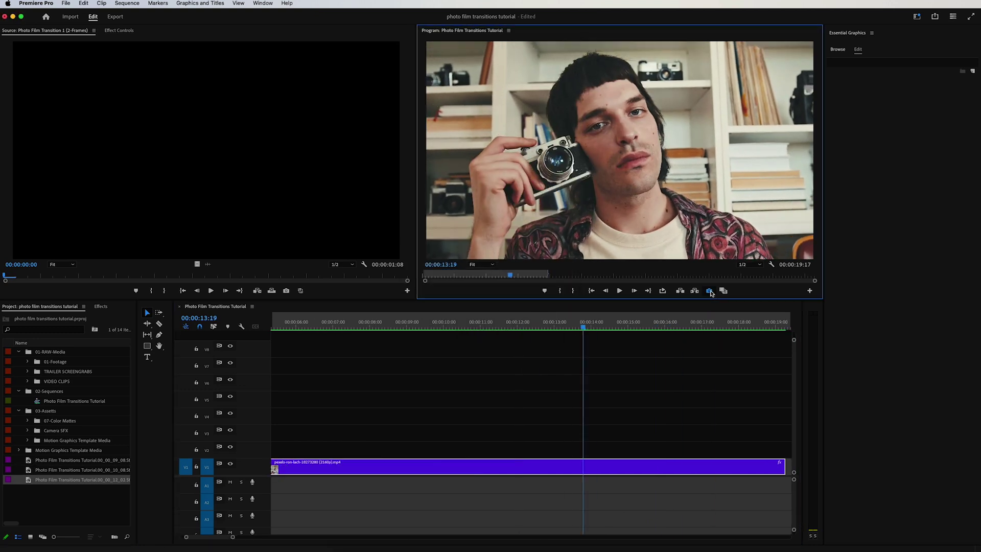
{"action": "left_click", "coordinate": [547, 314]}
{"action": "scroll", "coordinate": [575, 362], "scroll_direction": "up", "scroll_amount": 5}
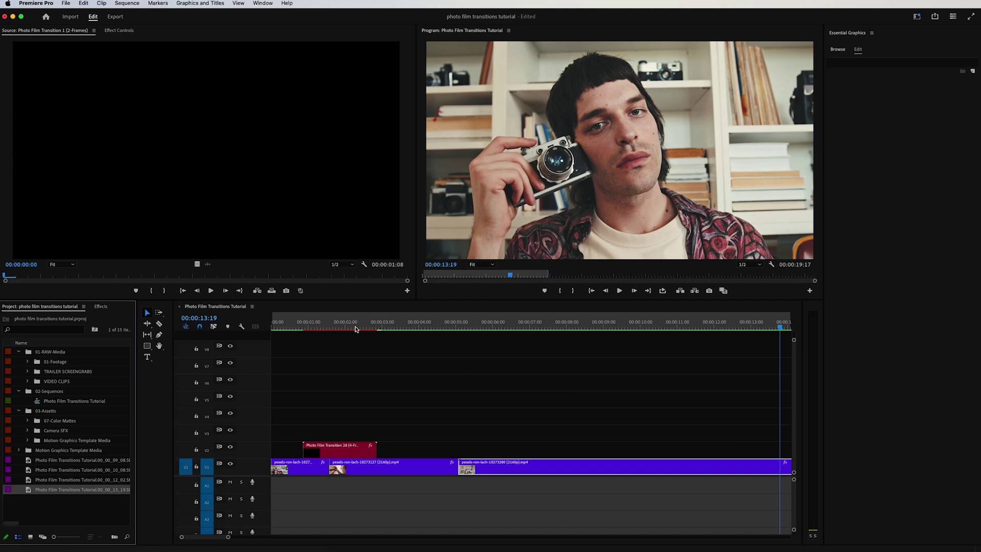
Replace the V2 transition's Image 1 with the 00_00_09_08 still and its Image 2 with the 00_00_10_08 still.
{"action": "left_click", "coordinate": [339, 326]}
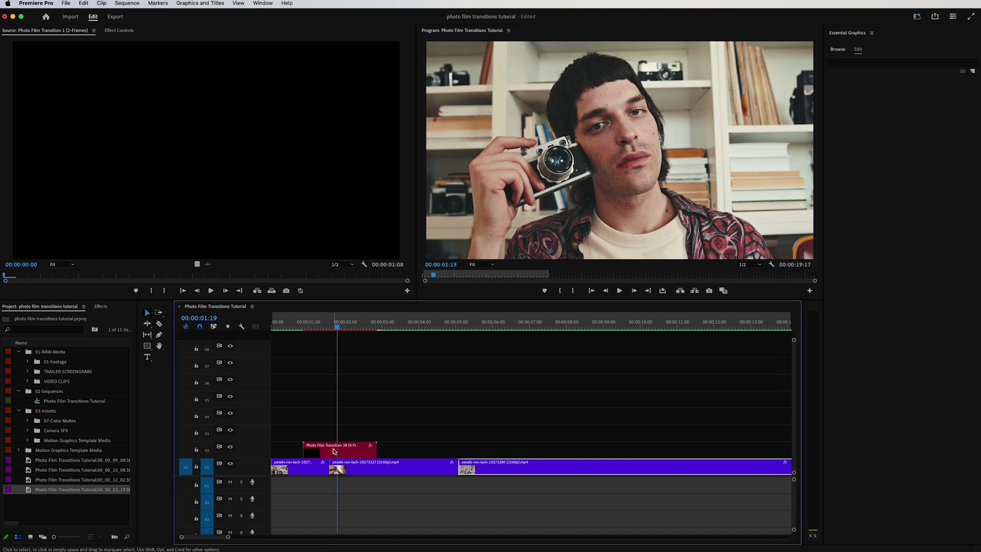
{"action": "left_click", "coordinate": [332, 451]}
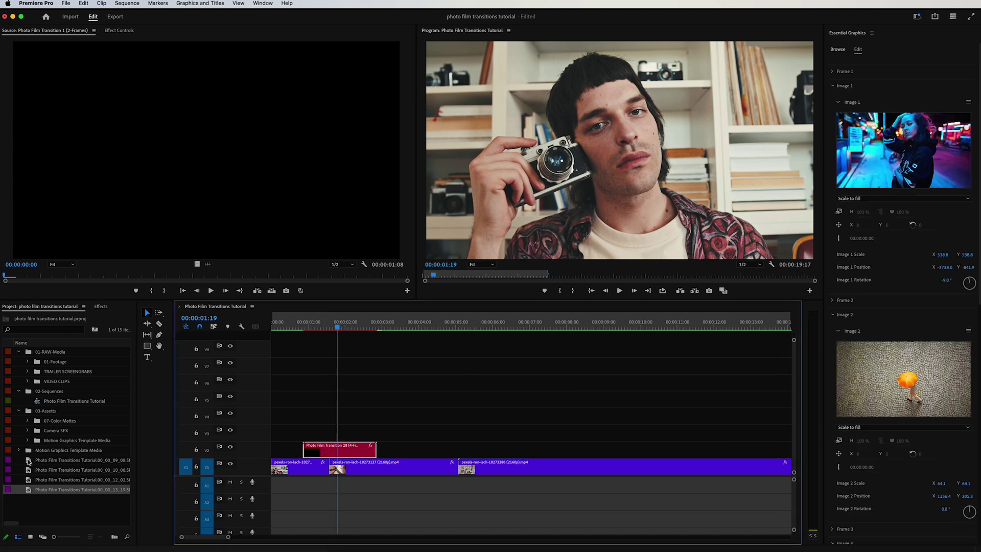
{"action": "left_click_drag", "start_coordinate": [28, 462], "coordinate": [861, 157]}
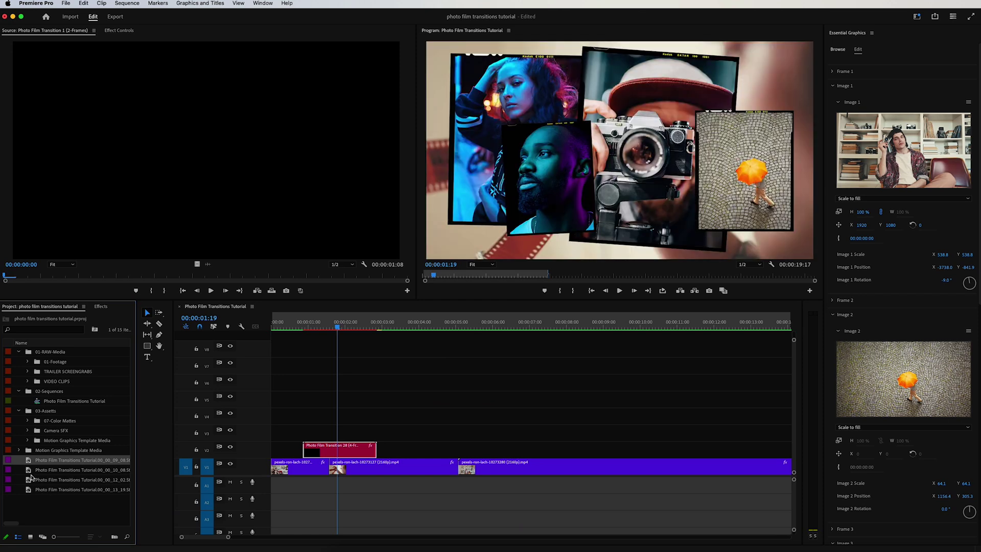
{"action": "left_click_drag", "start_coordinate": [30, 470], "coordinate": [898, 391]}
{"action": "scroll", "coordinate": [829, 404], "scroll_direction": "down", "scroll_amount": 10}
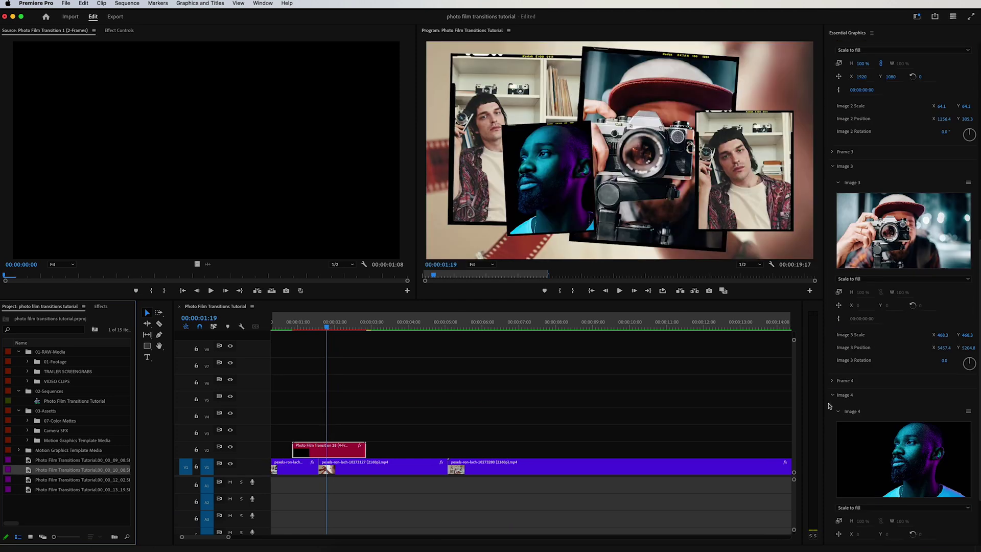
Replace the transition's Image 3 with the 00_00_12_02 still and its Image 4 with the 00_00_13_19 still.
{"action": "left_click_drag", "start_coordinate": [81, 479], "coordinate": [888, 151]}
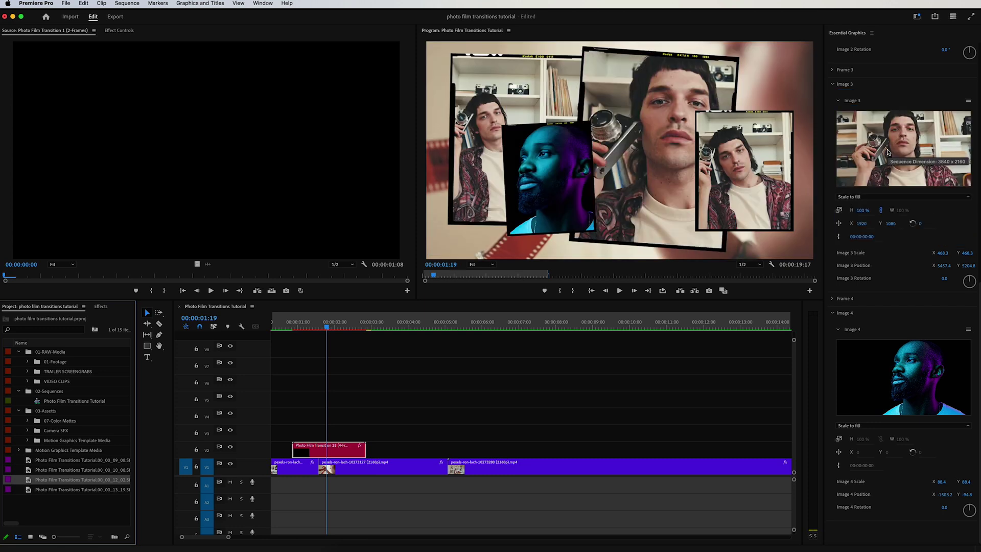
{"action": "left_click_drag", "start_coordinate": [28, 489], "coordinate": [902, 378]}
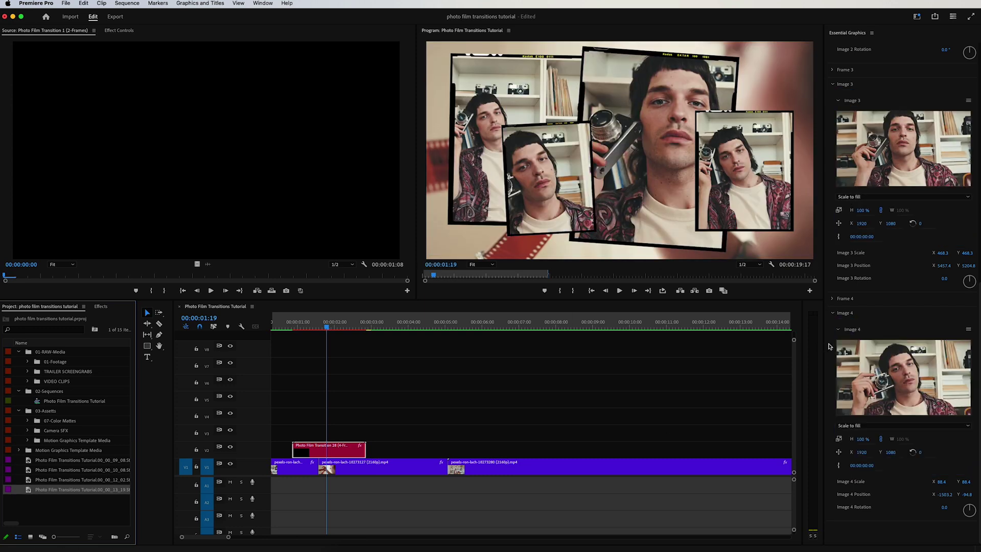
Enlarge and reposition Frame 1, and set the picture inside Image 1 to 187% scale with X position 2209.
{"action": "scroll", "coordinate": [829, 327], "scroll_direction": "up", "scroll_amount": 10}
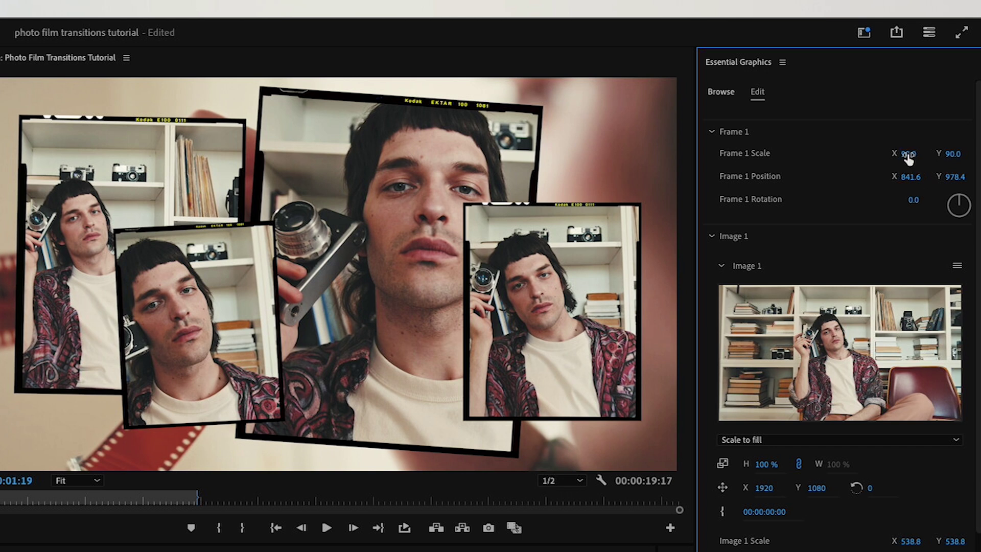
{"action": "left_click_drag", "start_coordinate": [908, 157], "coordinate": [971, 179]}
{"action": "left_click_drag", "start_coordinate": [910, 178], "coordinate": [926, 177]}
{"action": "left_click", "coordinate": [712, 132]}
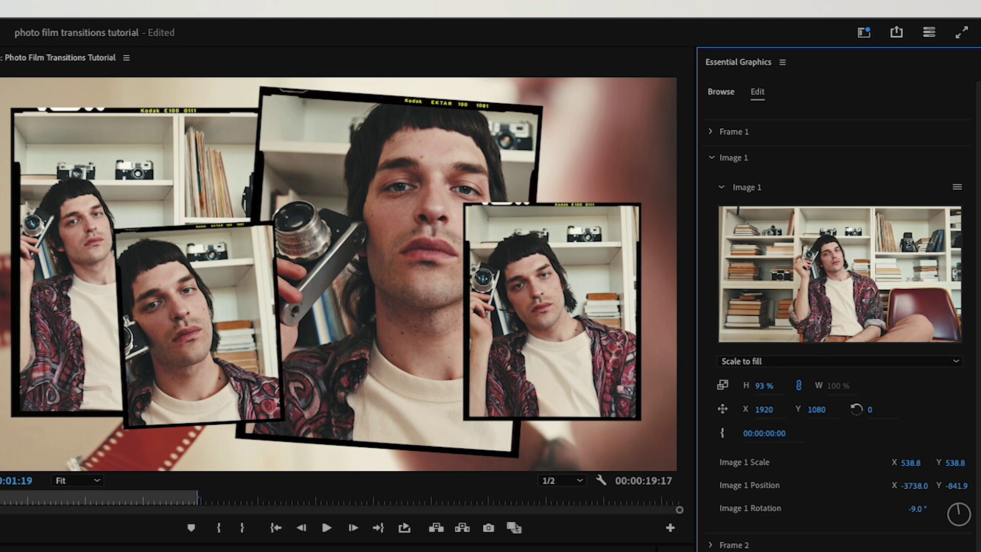
{"action": "left_click_drag", "start_coordinate": [771, 386], "coordinate": [787, 410]}
{"action": "left_click_drag", "start_coordinate": [757, 385], "coordinate": [769, 408]}
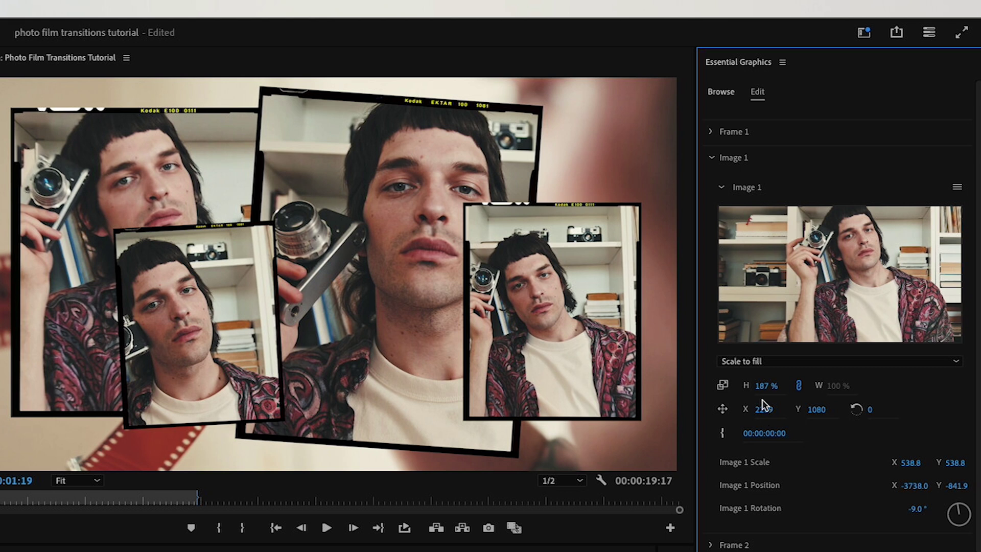
Set Frame 2's scale to 94 and its position to X 3257.2, Y 1289.9.
{"action": "scroll", "coordinate": [712, 506], "scroll_direction": "down", "scroll_amount": 8}
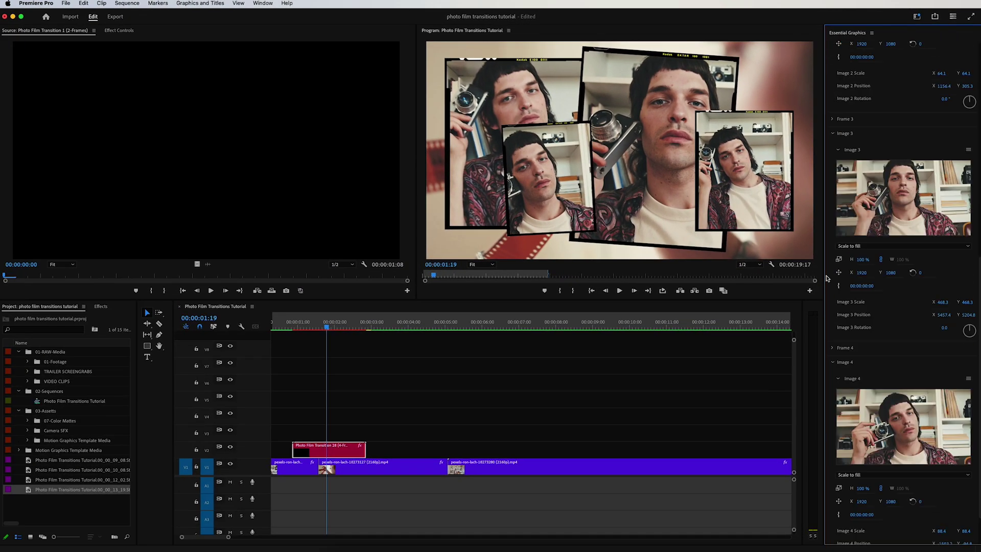
{"action": "scroll", "coordinate": [828, 279], "scroll_direction": "down", "scroll_amount": 2}
{"action": "scroll", "coordinate": [828, 279], "scroll_direction": "up", "scroll_amount": 12}
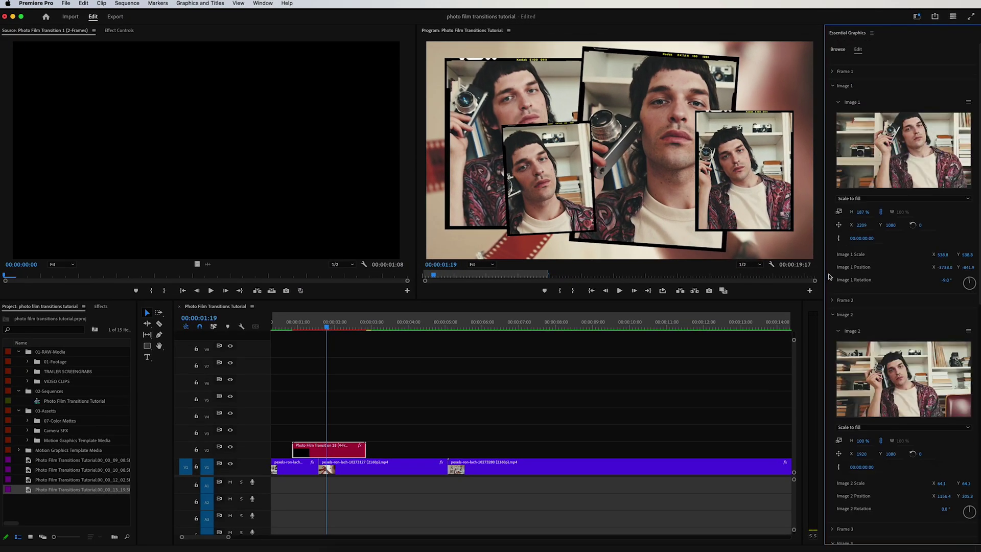
{"action": "scroll", "coordinate": [829, 276], "scroll_direction": "up", "scroll_amount": 5}
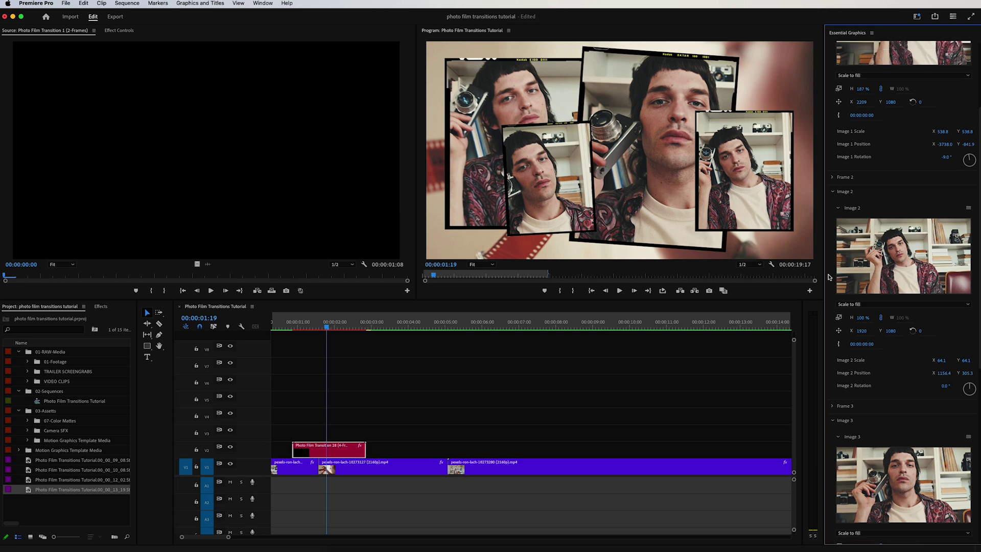
{"action": "scroll", "coordinate": [830, 276], "scroll_direction": "down", "scroll_amount": 3}
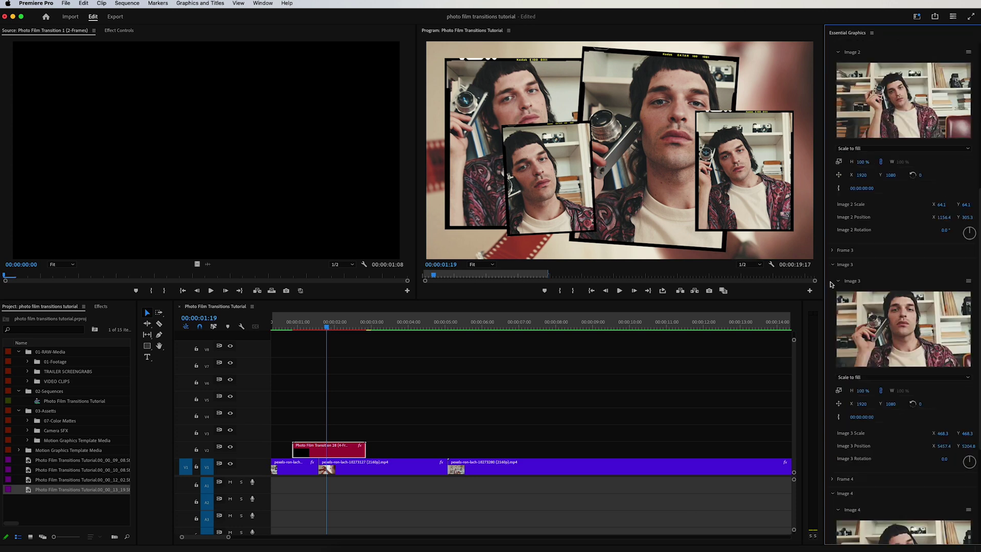
{"action": "left_click", "coordinate": [833, 178]}
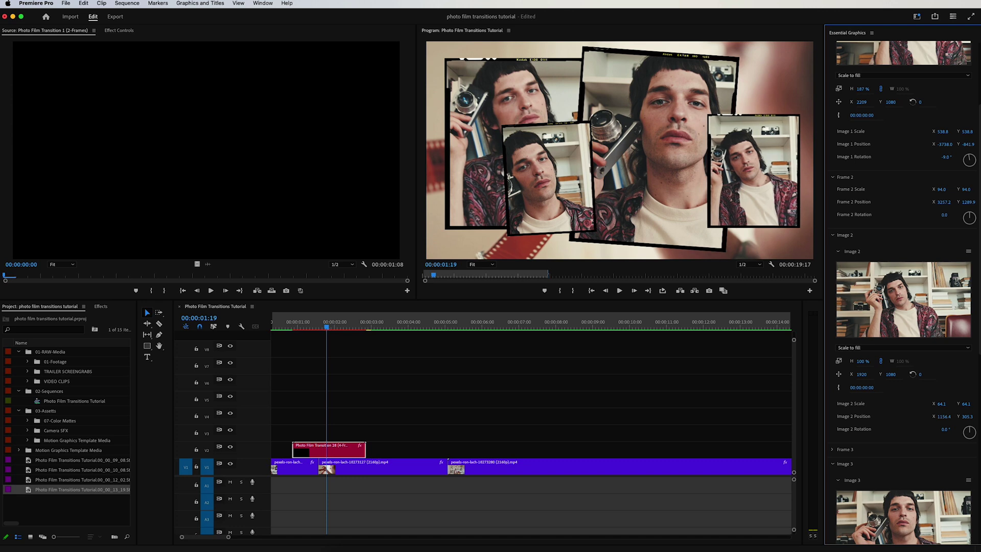
Set Frame 4's scale to 87 and position to X 1214.7, Y 1596.1, and set Image 4's X position to 2111.
{"action": "scroll", "coordinate": [829, 275], "scroll_direction": "down", "scroll_amount": 15}
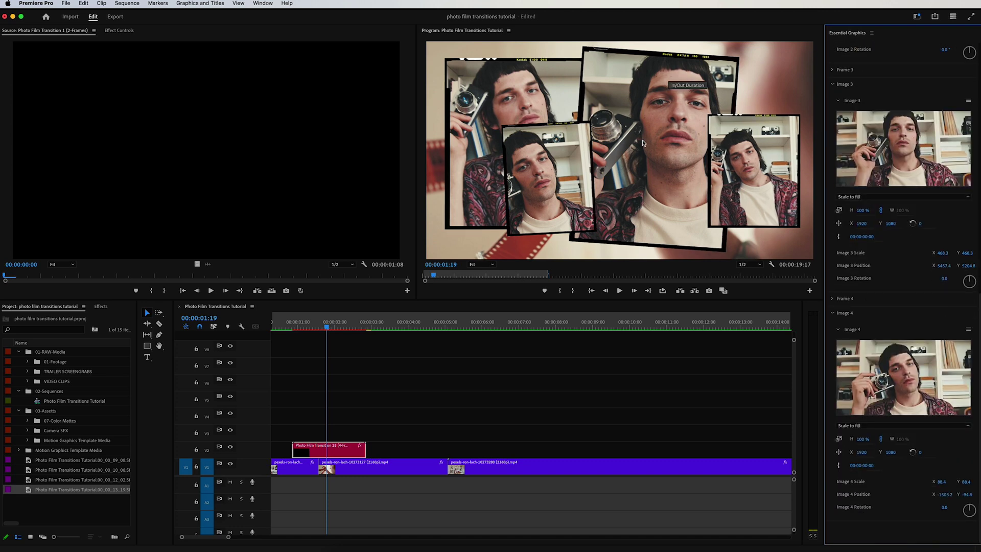
{"action": "left_click", "coordinate": [833, 299]}
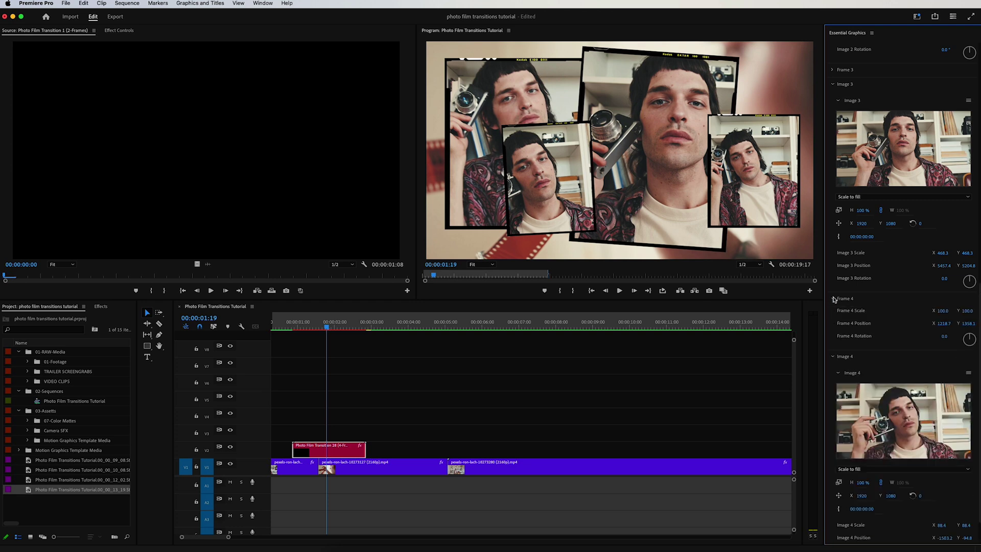
{"action": "mouse_move", "coordinate": [965, 325]}
{"action": "left_mouse_down"}
{"action": "mouse_move", "coordinate": [959, 310]}
{"action": "mouse_move", "coordinate": [980, 324]}
{"action": "mouse_move", "coordinate": [966, 326]}
{"action": "mouse_move", "coordinate": [980, 326]}
{"action": "left_mouse_up"}
{"action": "scroll", "coordinate": [831, 474], "scroll_direction": "down", "scroll_amount": 2}
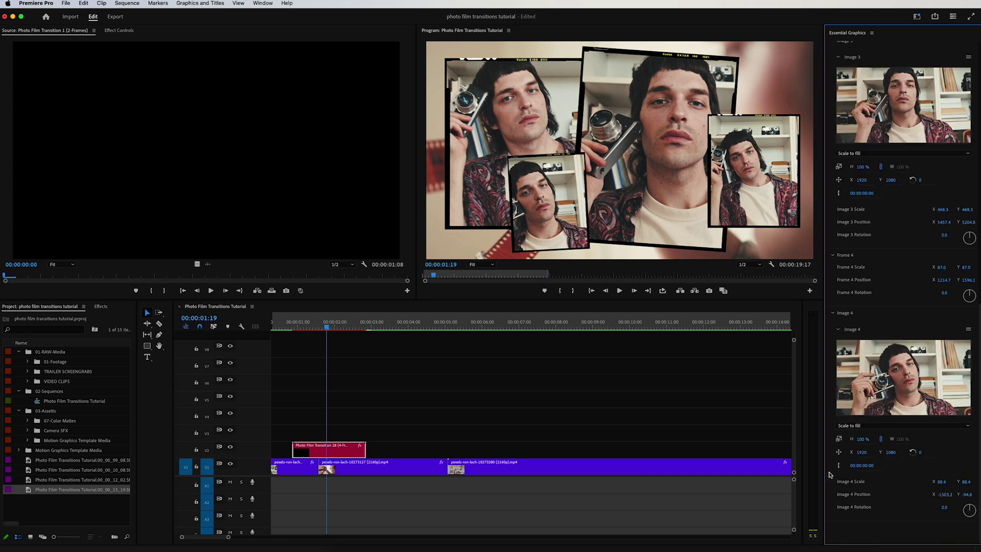
{"action": "left_click_drag", "start_coordinate": [863, 452], "coordinate": [868, 452]}
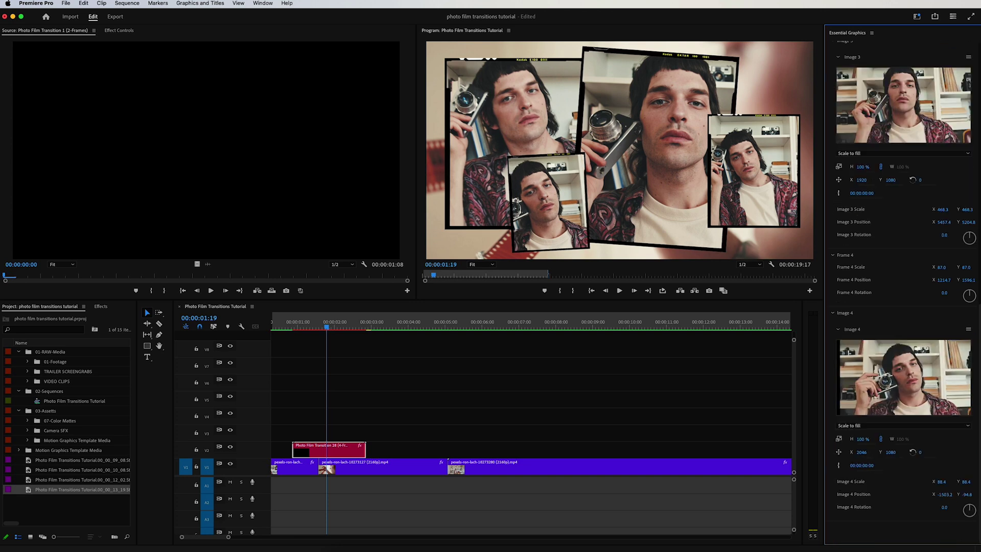
{"action": "left_click", "coordinate": [833, 256]}
Render the timeline section containing the four-frame transition on V2.
{"action": "left_click", "coordinate": [323, 451]}
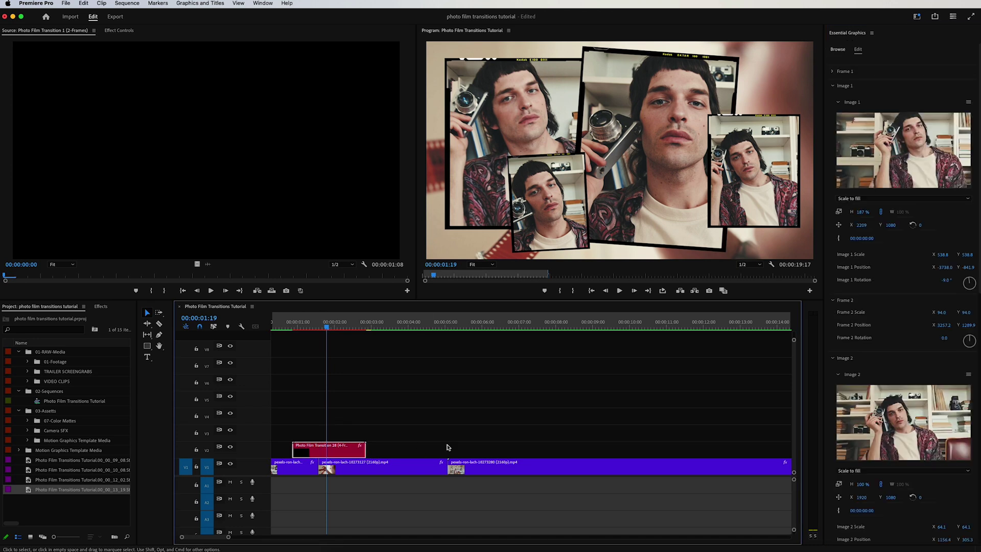
{"action": "left_click", "coordinate": [115, 3]}
{"action": "left_click", "coordinate": [138, 37]}
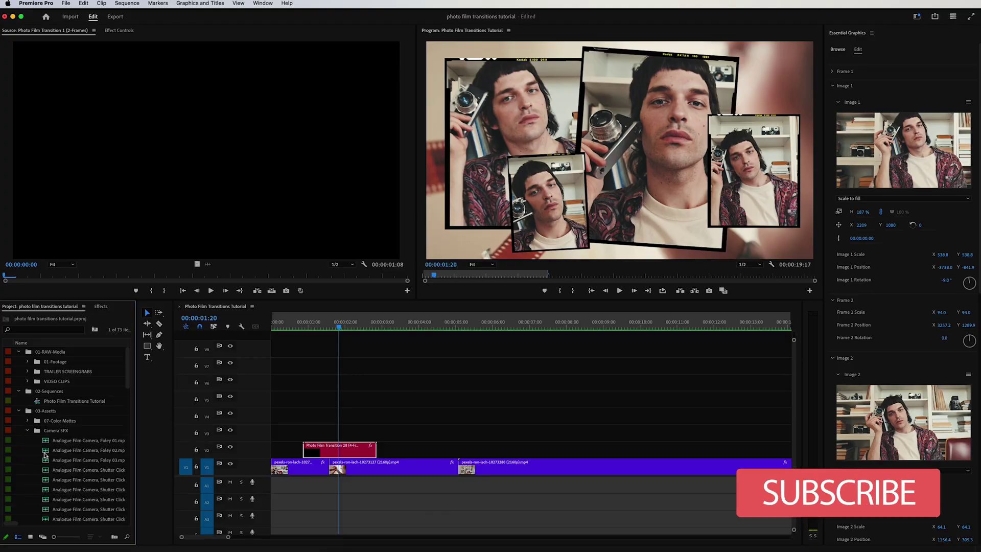
Preview Digital Camera, Canon EOS 5D, Burst Mode.mp3 from the Camera SFX folder and place it on A1 at the transition's start.
{"action": "scroll", "coordinate": [76, 457], "scroll_direction": "down", "scroll_amount": 5}
{"action": "left_click_drag", "start_coordinate": [136, 458], "coordinate": [161, 460]}
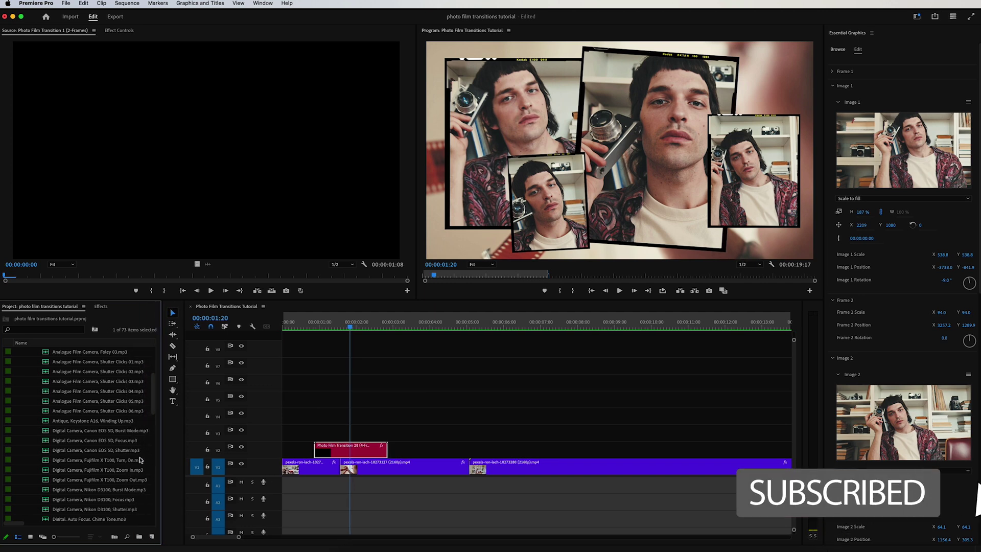
{"action": "double_click", "coordinate": [46, 431]}
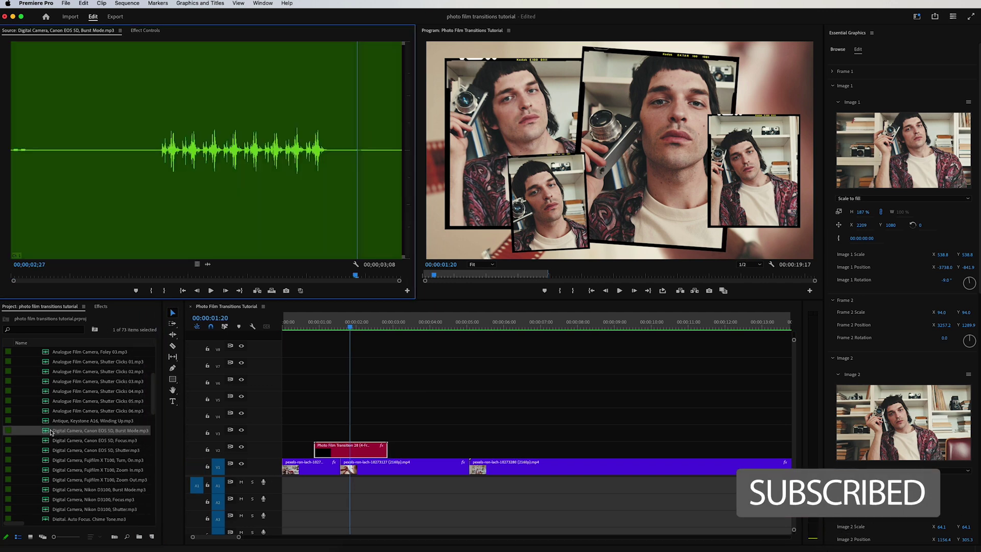
{"action": "left_click_drag", "start_coordinate": [46, 435], "coordinate": [317, 481]}
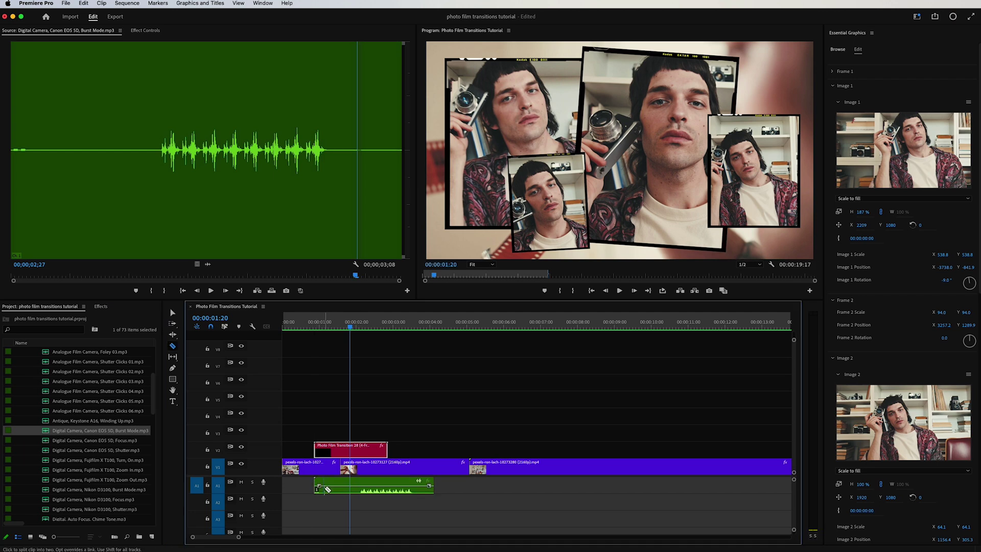
Cut the burst mode sound down to a short section of shutter clicks and align it around the transition's start on A1.
{"action": "key", "text": "v"}
{"action": "left_click_drag", "start_coordinate": [391, 487], "coordinate": [357, 486]}
{"action": "left_click_drag", "start_coordinate": [329, 506], "coordinate": [319, 483]}
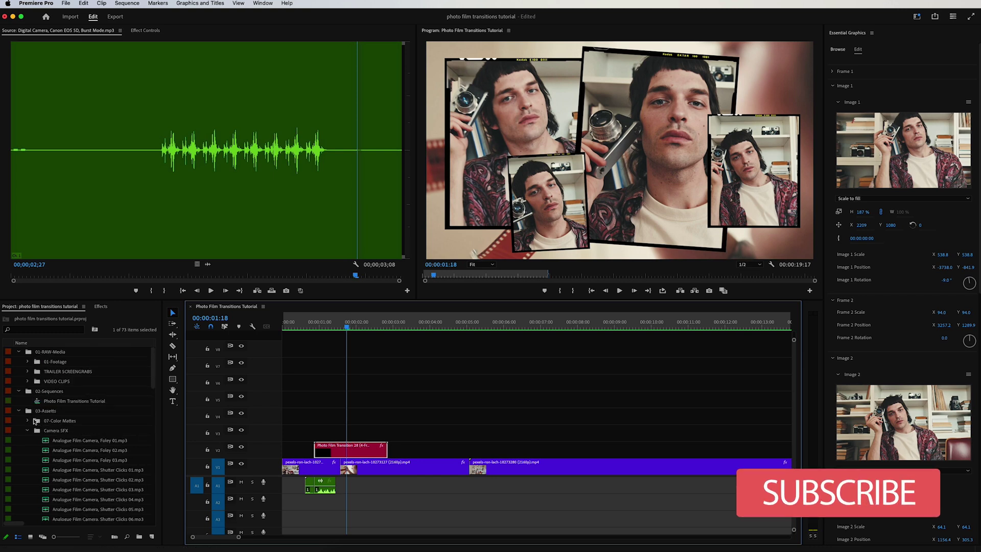
{"action": "left_click", "coordinate": [28, 431]}
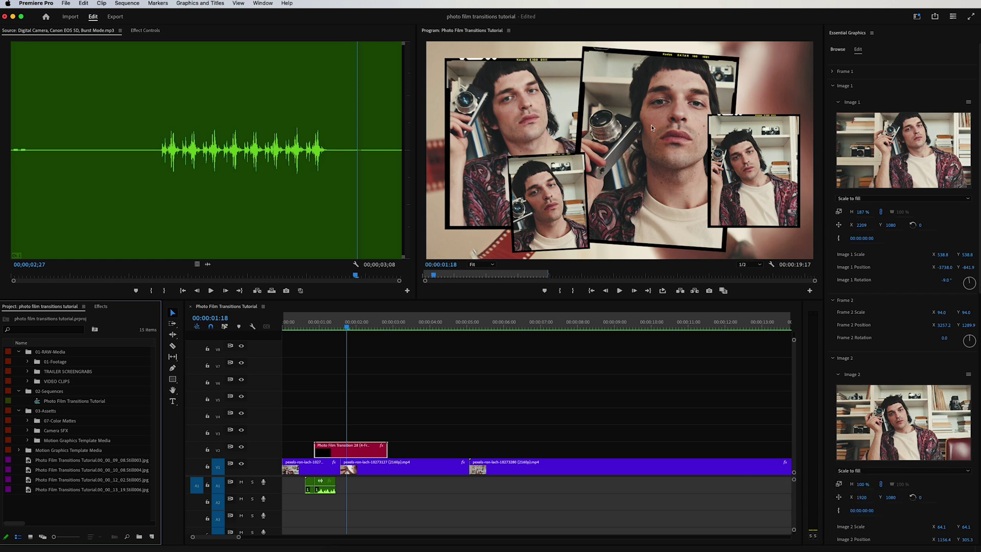
Open the transition's Image 3 for editing in its own sequence and scrub through its still.
{"action": "scroll", "coordinate": [829, 341], "scroll_direction": "down", "scroll_amount": 10}
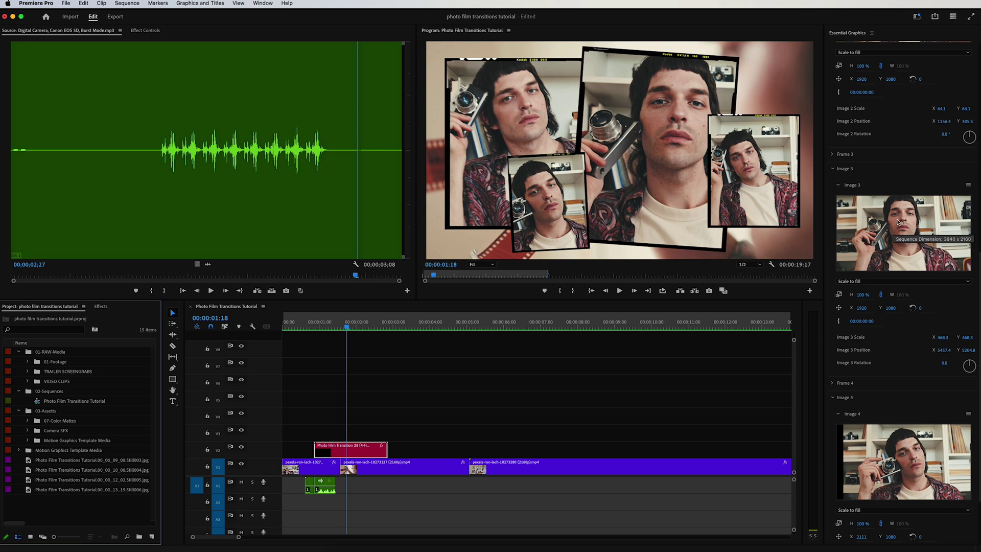
{"action": "left_click", "coordinate": [969, 186]}
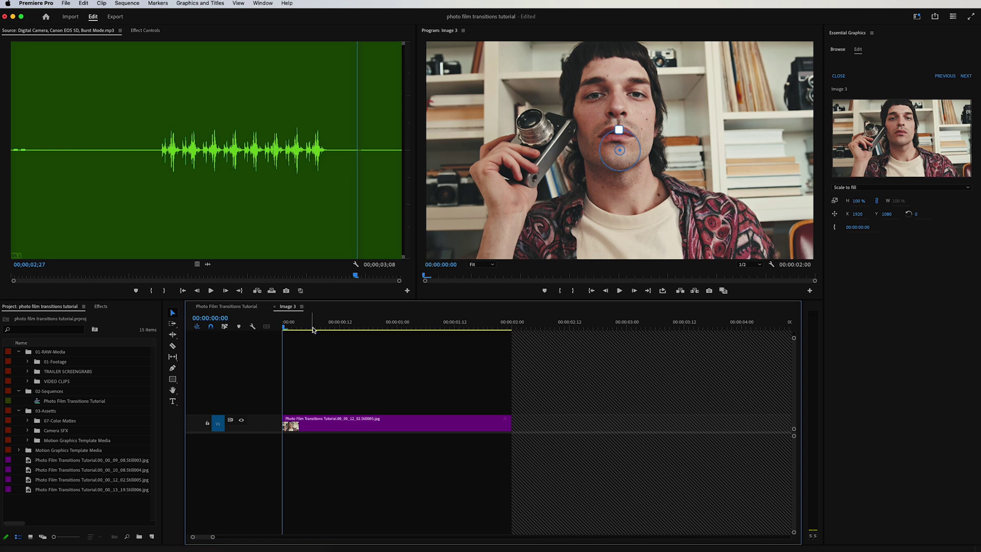
{"action": "mouse_move", "coordinate": [312, 330]}
{"action": "left_mouse_down"}
{"action": "mouse_move", "coordinate": [292, 329]}
{"action": "mouse_move", "coordinate": [363, 329]}
{"action": "mouse_move", "coordinate": [309, 329]}
{"action": "mouse_move", "coordinate": [330, 328]}
{"action": "left_mouse_up"}
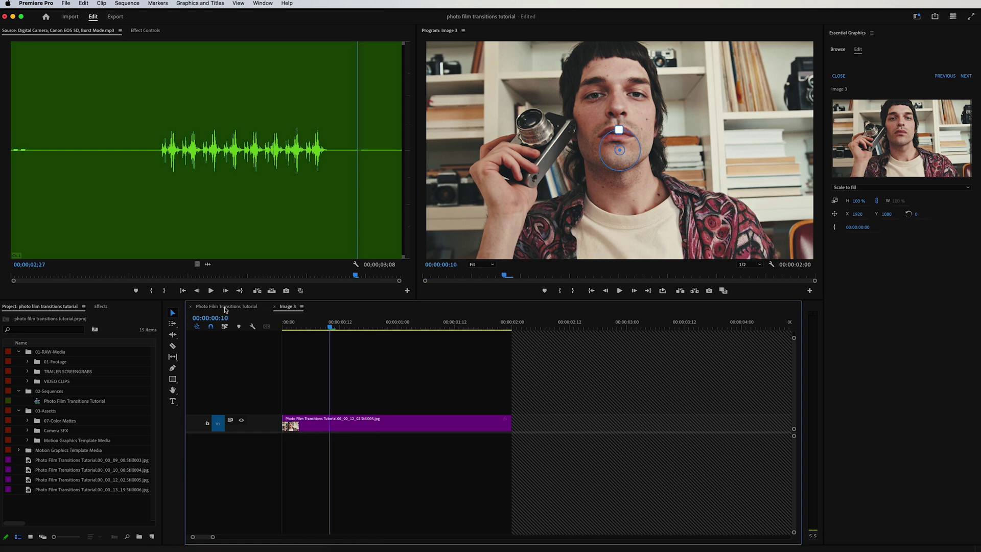
Copy the third V1 clip from the main sequence and paste it over the still in the Image 3 sequence.
{"action": "left_click", "coordinate": [222, 307]}
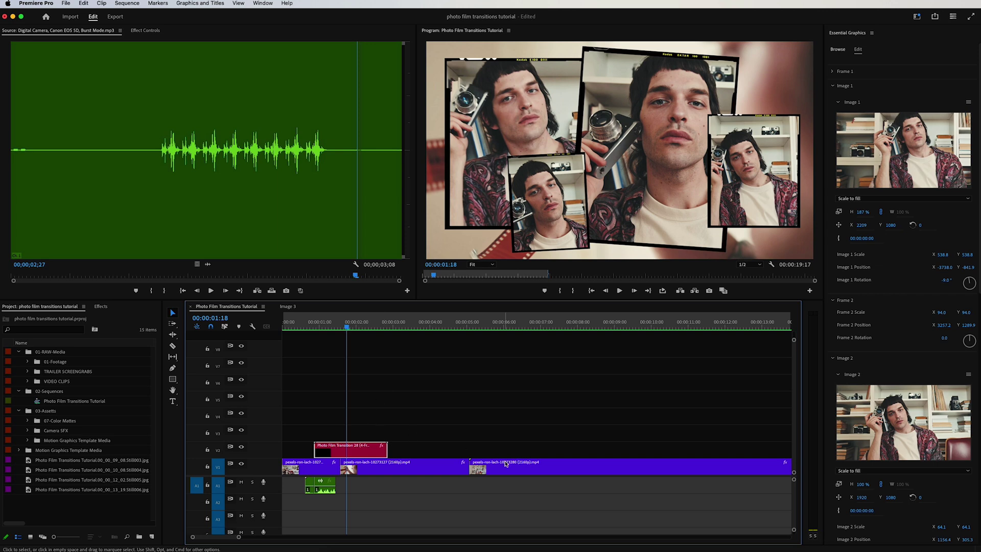
{"action": "left_click", "coordinate": [519, 468]}
{"action": "left_click_drag", "start_coordinate": [503, 328], "coordinate": [567, 353]}
{"action": "left_click", "coordinate": [288, 307]}
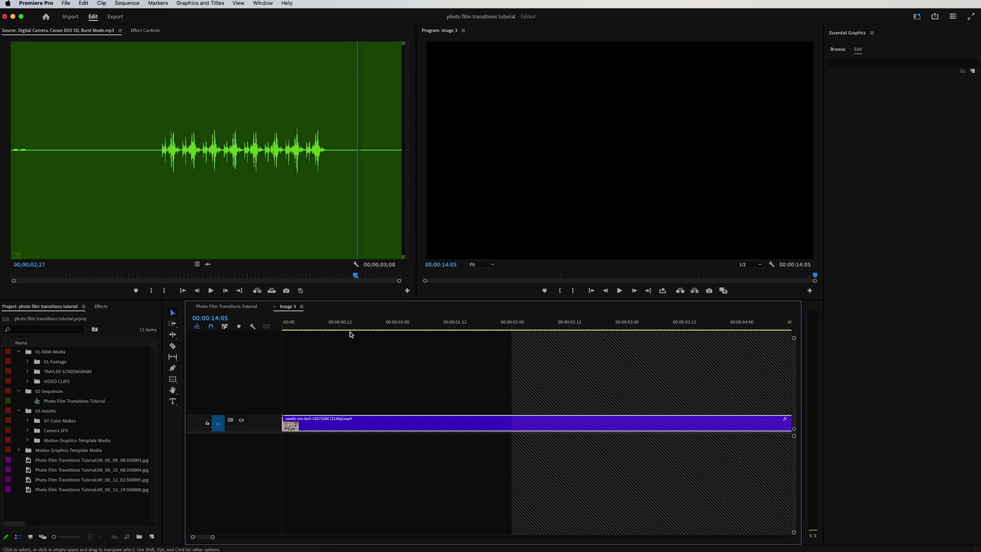
{"action": "left_click", "coordinate": [443, 328]}
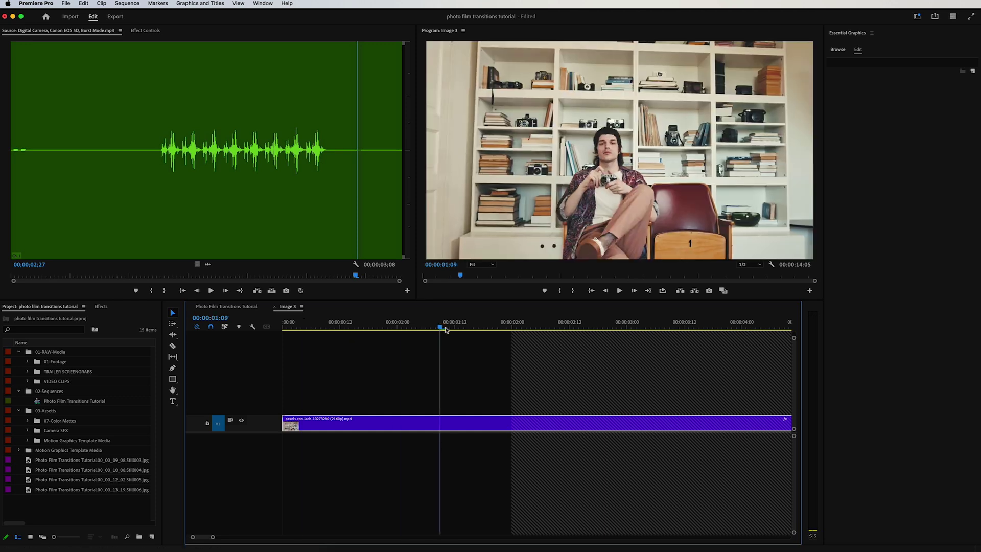
Trim about two seconds off the start of the Image 3 video clip and move it back to the sequence's beginning.
{"action": "left_click", "coordinate": [446, 328]}
{"action": "left_click_drag", "start_coordinate": [284, 424], "coordinate": [516, 425]}
{"action": "left_click_drag", "start_coordinate": [593, 425], "coordinate": [315, 329]}
{"action": "left_click", "coordinate": [312, 327]}
{"action": "left_click_drag", "start_coordinate": [550, 426], "coordinate": [317, 427]}
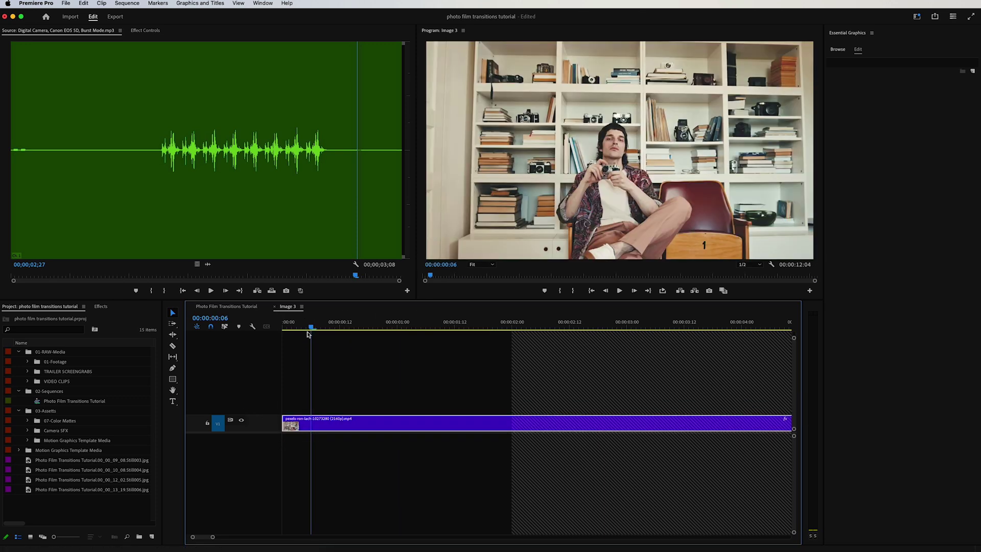
Trim the Image 3 clip's start at about 00:00:00:21 twice more, moving the clip back to the sequence's beginning each time.
{"action": "left_click_drag", "start_coordinate": [308, 330], "coordinate": [385, 338]}
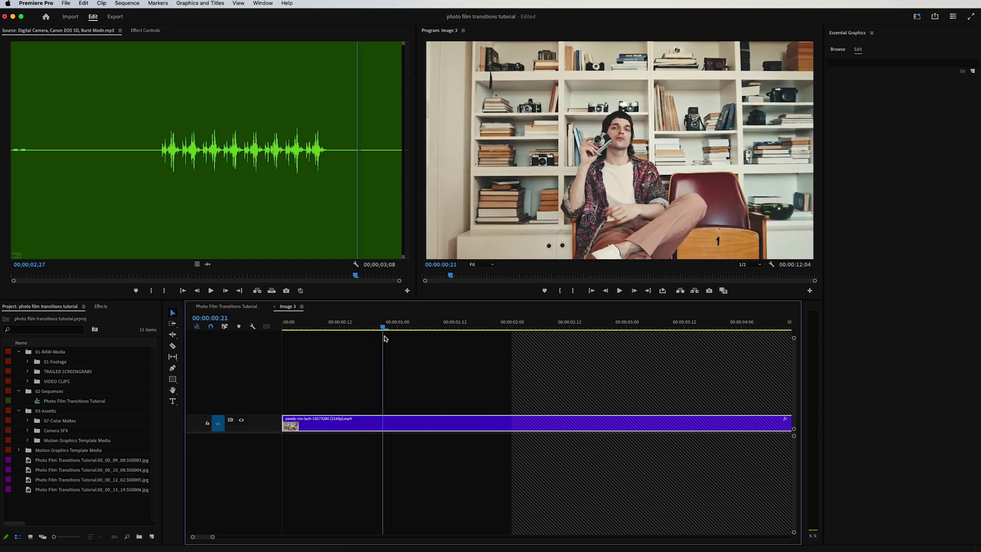
{"action": "left_click_drag", "start_coordinate": [284, 425], "coordinate": [383, 425]}
{"action": "left_click_drag", "start_coordinate": [409, 425], "coordinate": [299, 425]}
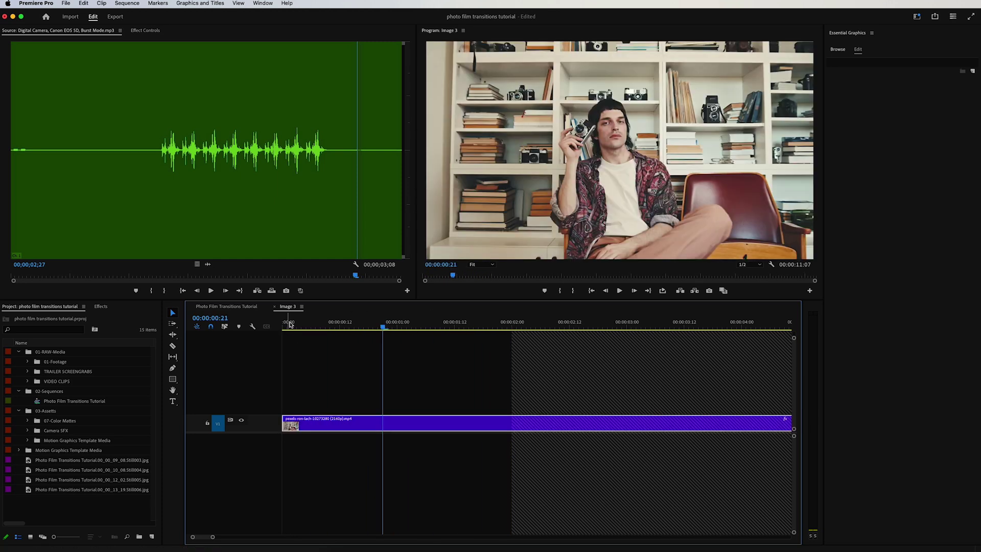
{"action": "key", "text": "space"}
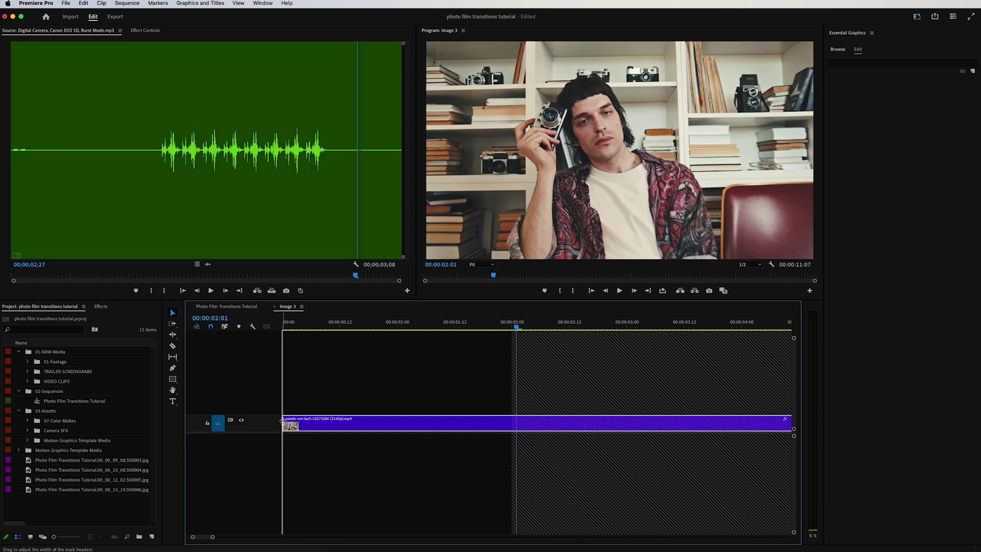
{"action": "left_click_drag", "start_coordinate": [284, 423], "coordinate": [379, 422]}
{"action": "left_click_drag", "start_coordinate": [480, 423], "coordinate": [382, 424]}
{"action": "key", "text": "Home"}
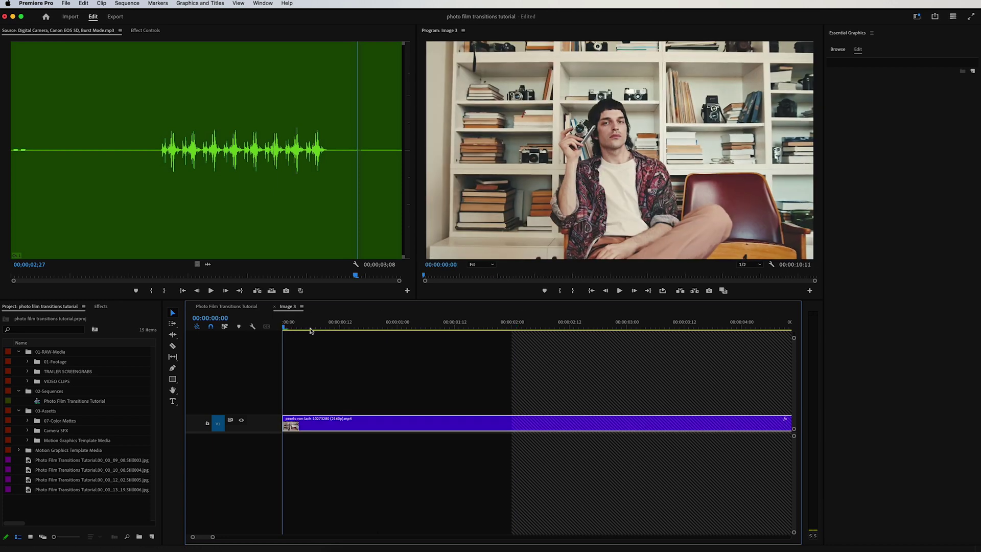
Return to the Photo Film Transitions Tutorial sequence, select the V2 transition at 00:00:01:19 and render it.
{"action": "left_click", "coordinate": [226, 306]}
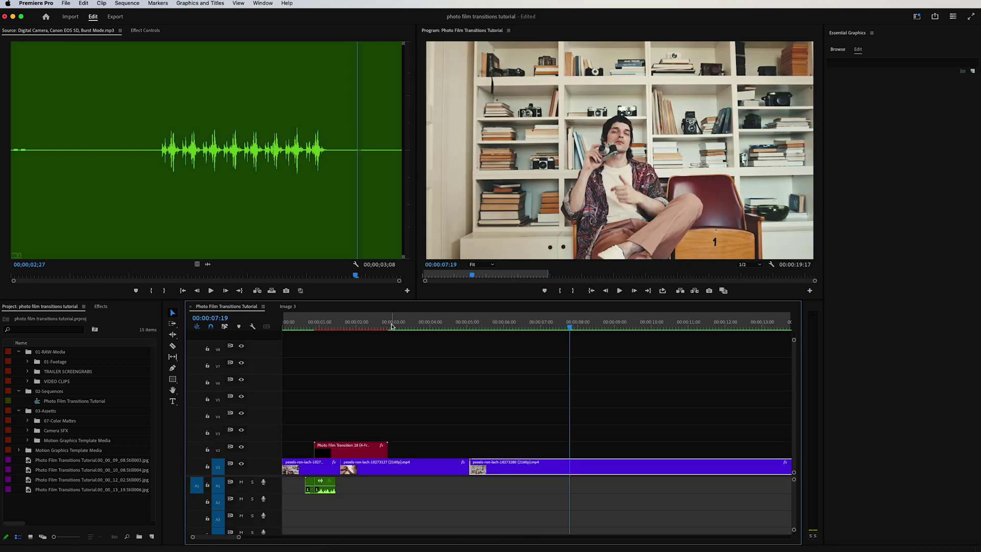
{"action": "left_click", "coordinate": [348, 326]}
{"action": "left_click", "coordinate": [345, 449]}
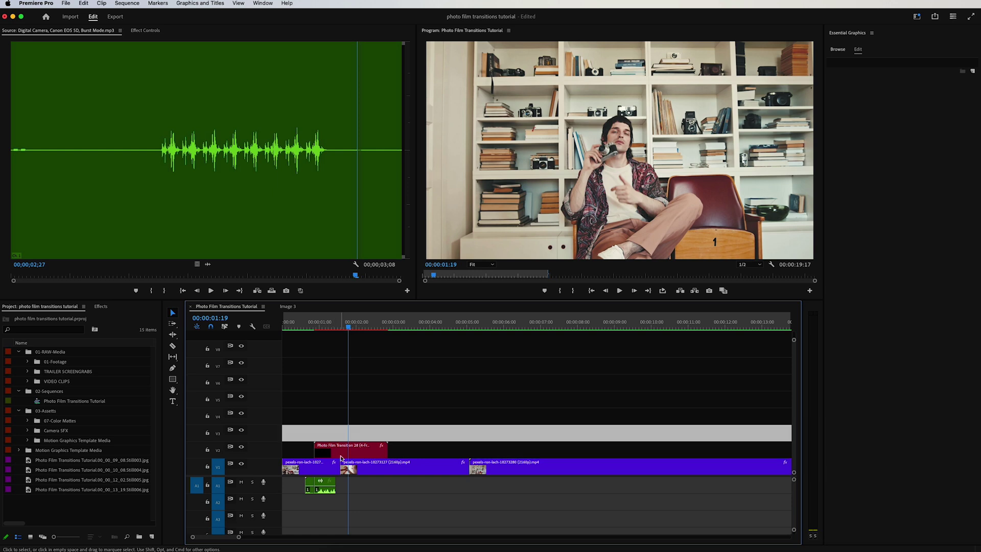
{"action": "left_click", "coordinate": [128, 3]}
{"action": "left_click", "coordinate": [424, 404]}
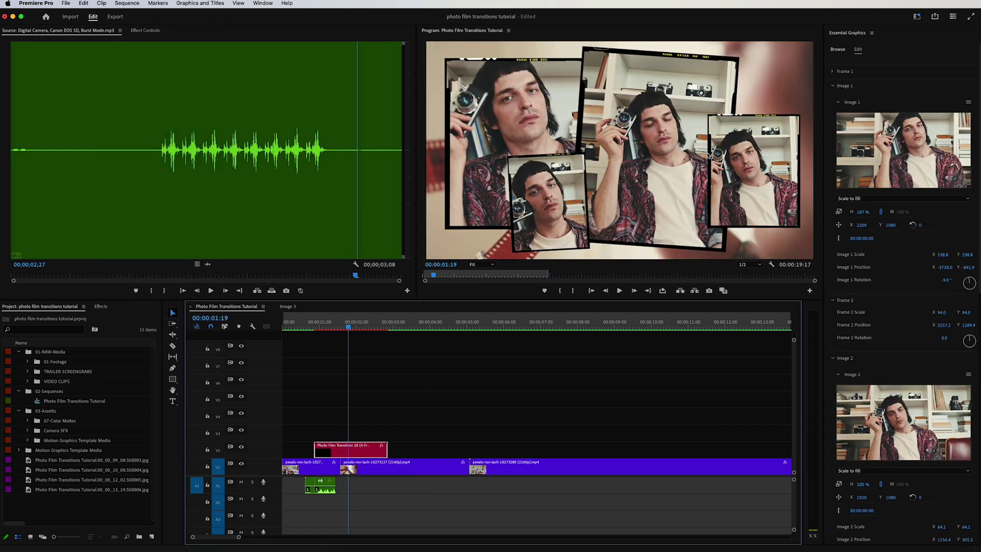
{"action": "left_click", "coordinate": [130, 3]}
{"action": "left_click", "coordinate": [141, 36]}
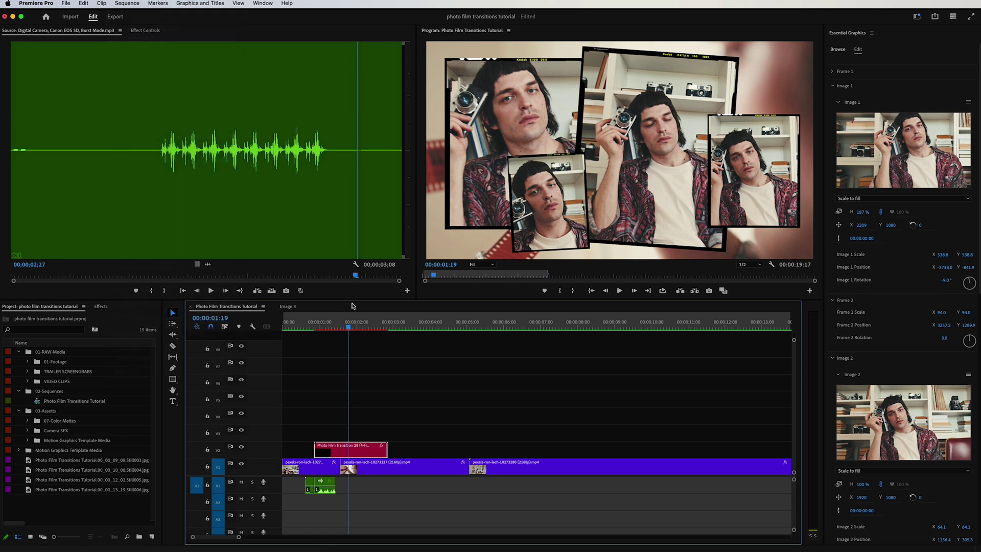